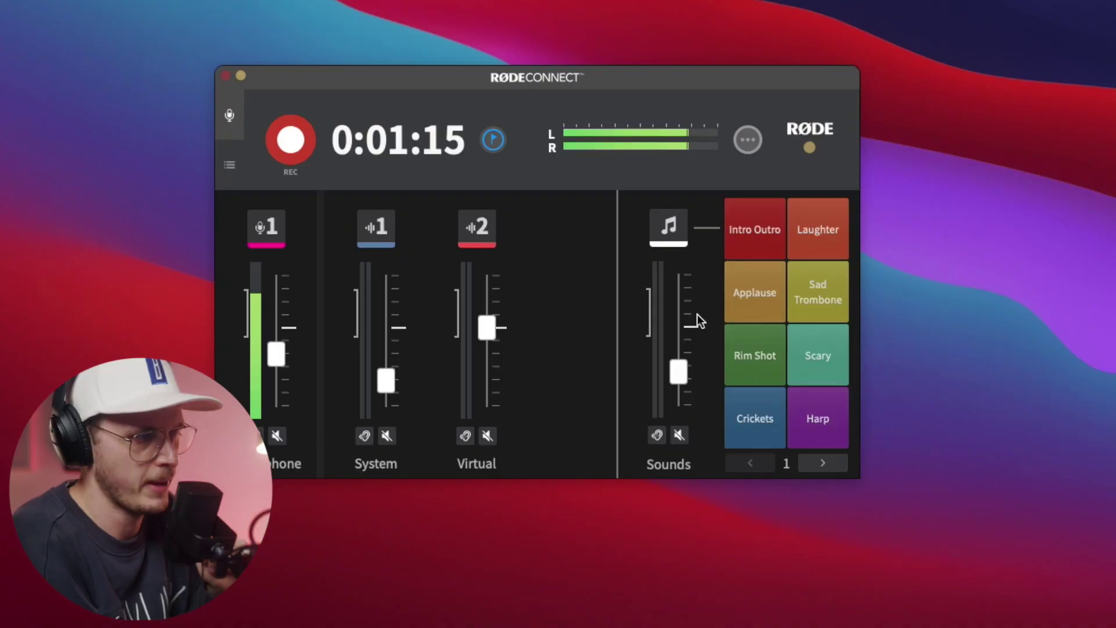
Step: Slightly raise the Sounds channel's level while playing and stopping the Intro Outro sound
mouse_move(683, 372)
left_mouse_down()
mouse_move(681, 326)
mouse_move(682, 371)
left_mouse_up()
mouse_move(812, 208)
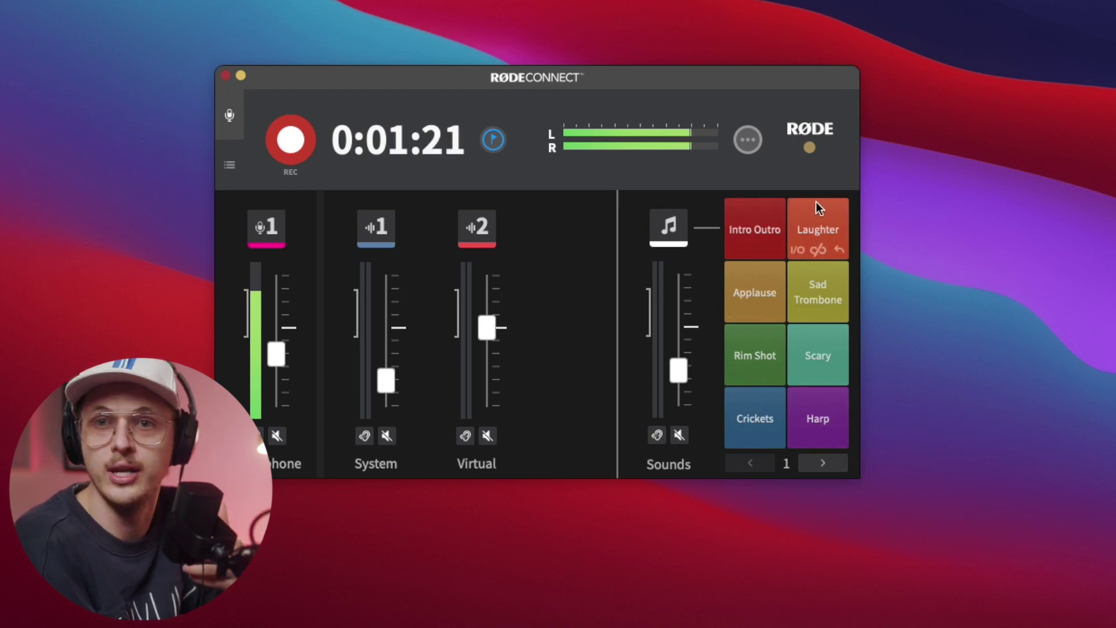
left_click(754, 226)
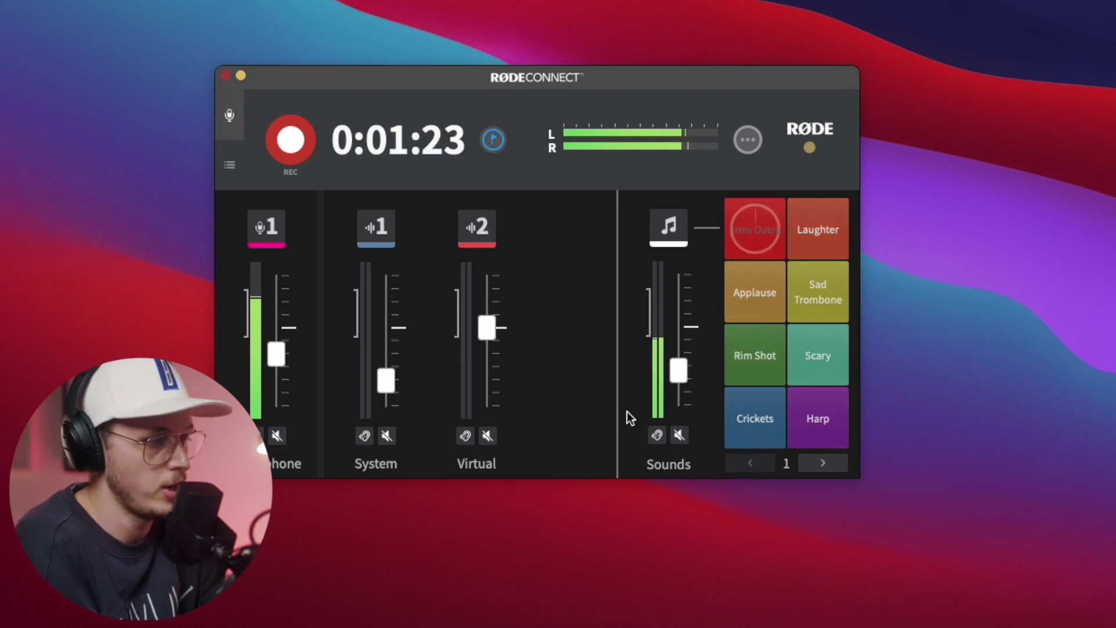
mouse_move(685, 381)
left_mouse_down()
mouse_move(692, 368)
mouse_move(683, 407)
mouse_move(690, 372)
left_mouse_up()
left_click(753, 233)
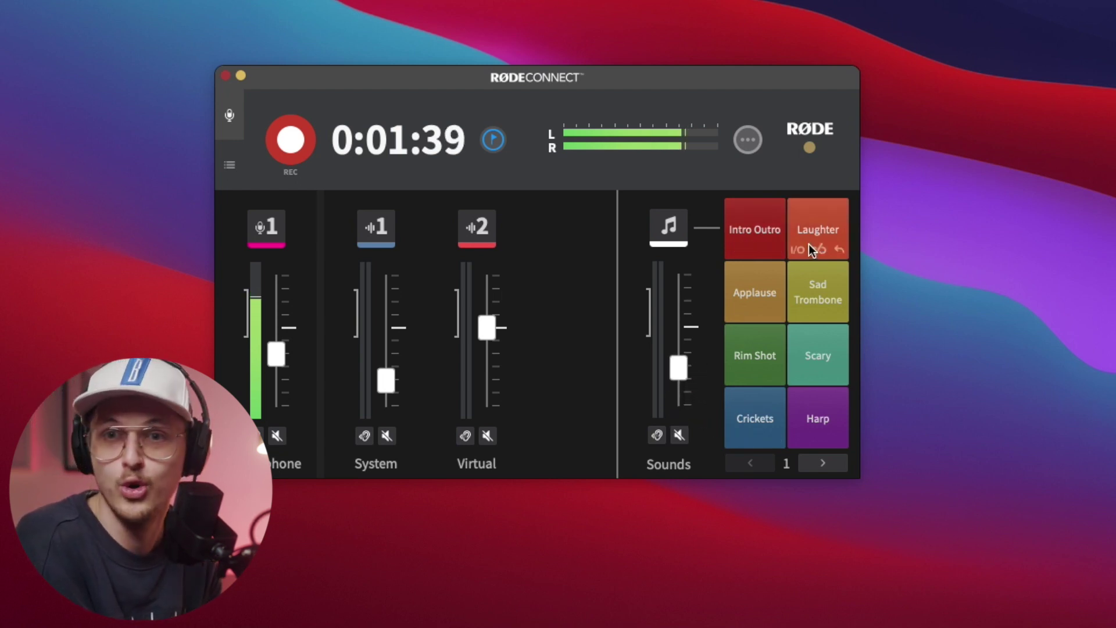
Step: Play the Laughter and Applause sounds and raise the Sounds channel's fader a little further
left_click(825, 219)
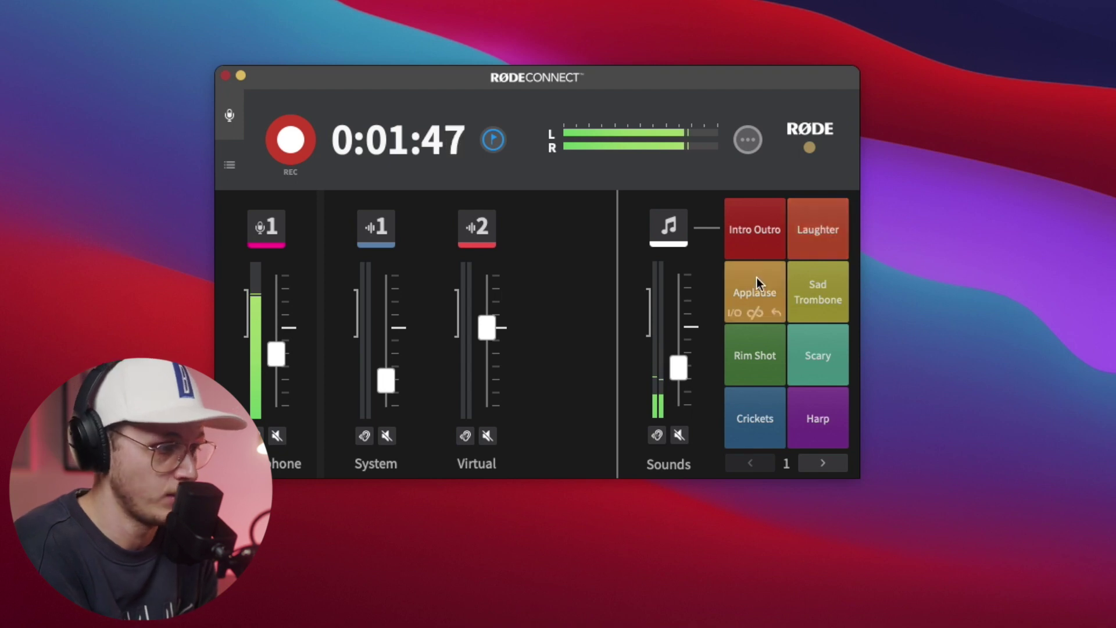
left_click(776, 295)
left_click_drag(680, 369, 679, 357)
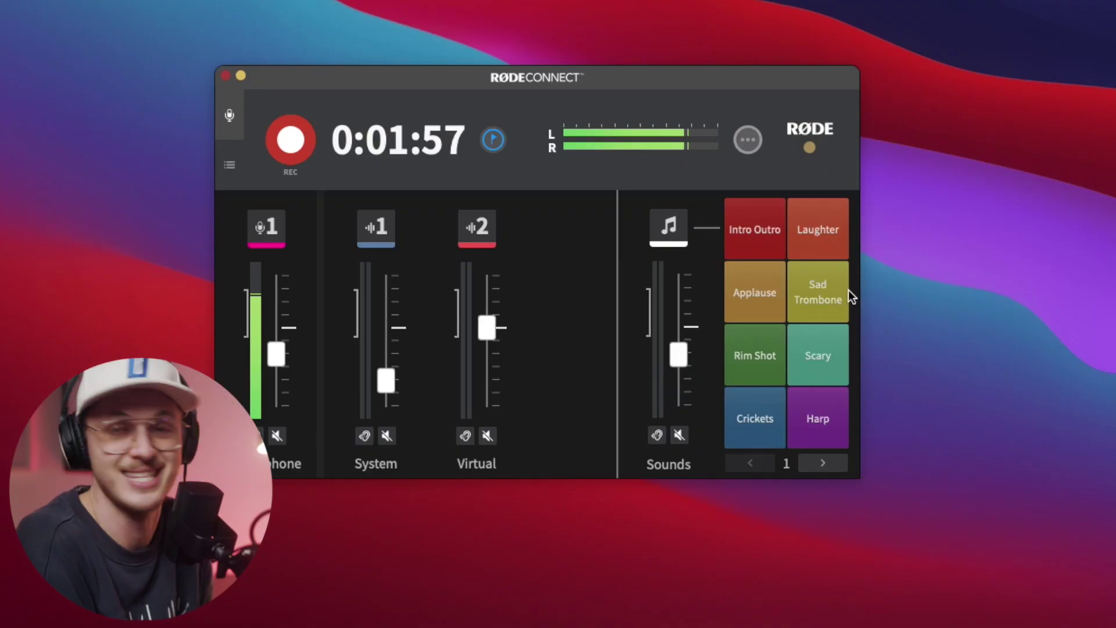
Step: Play the Sad Trombone, Rim Shot and Scary sounds in turn, stopping Scary partway through
left_click(813, 288)
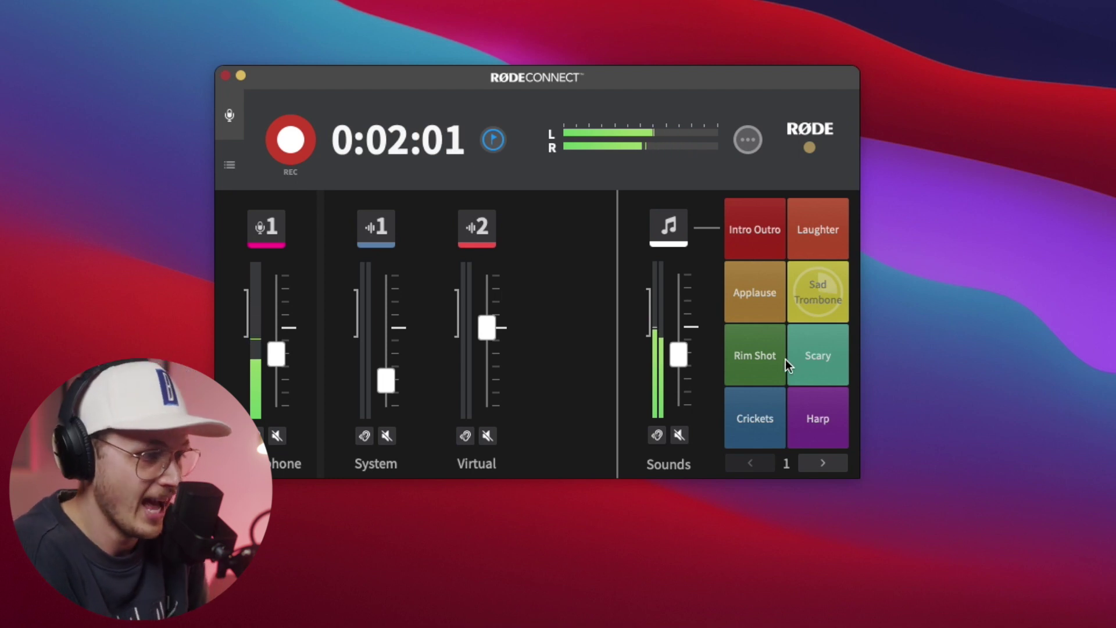
mouse_move(773, 342)
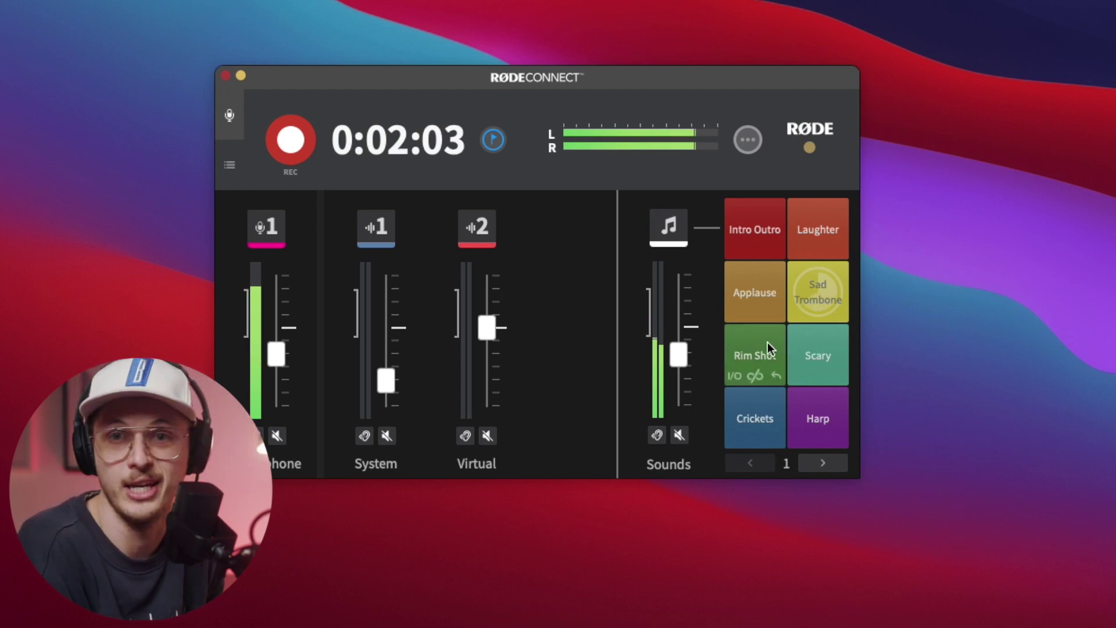
left_click(766, 342)
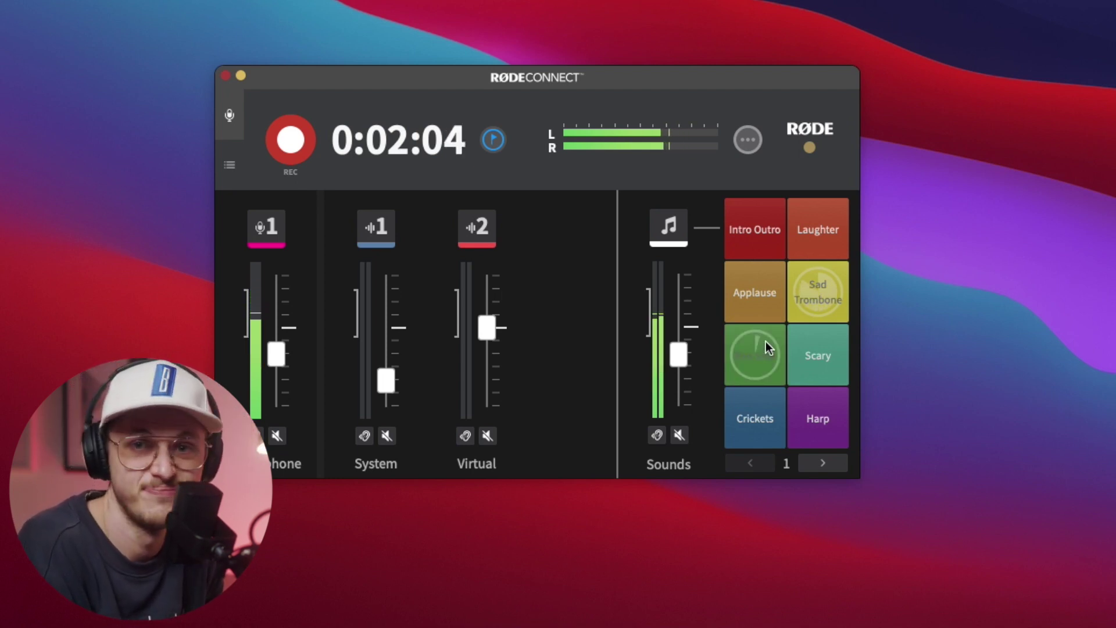
left_click(821, 356)
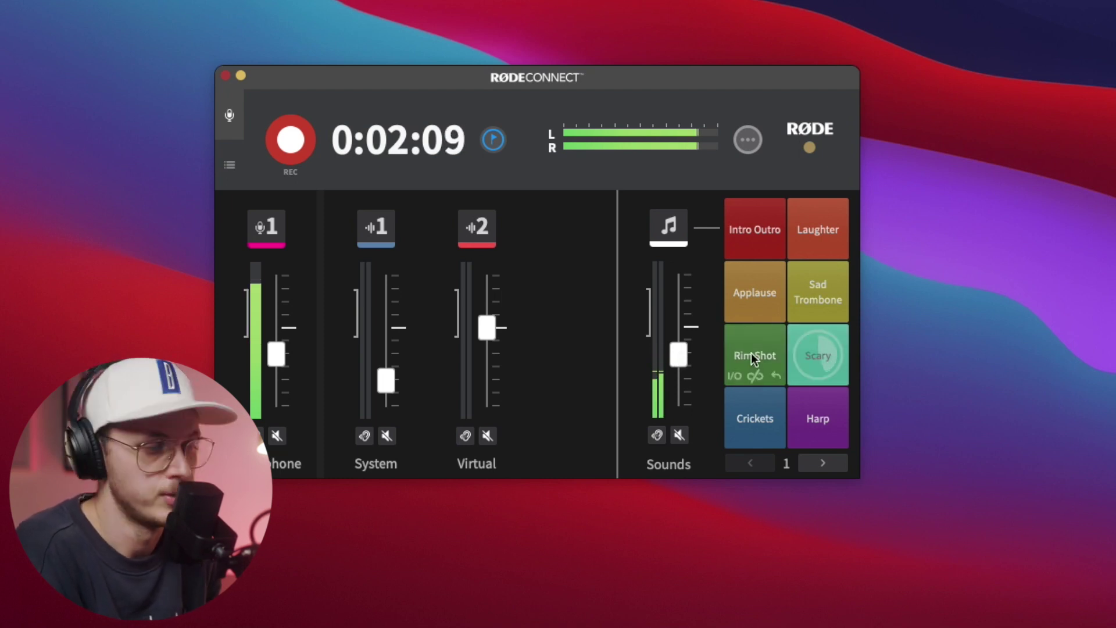
left_click(814, 352)
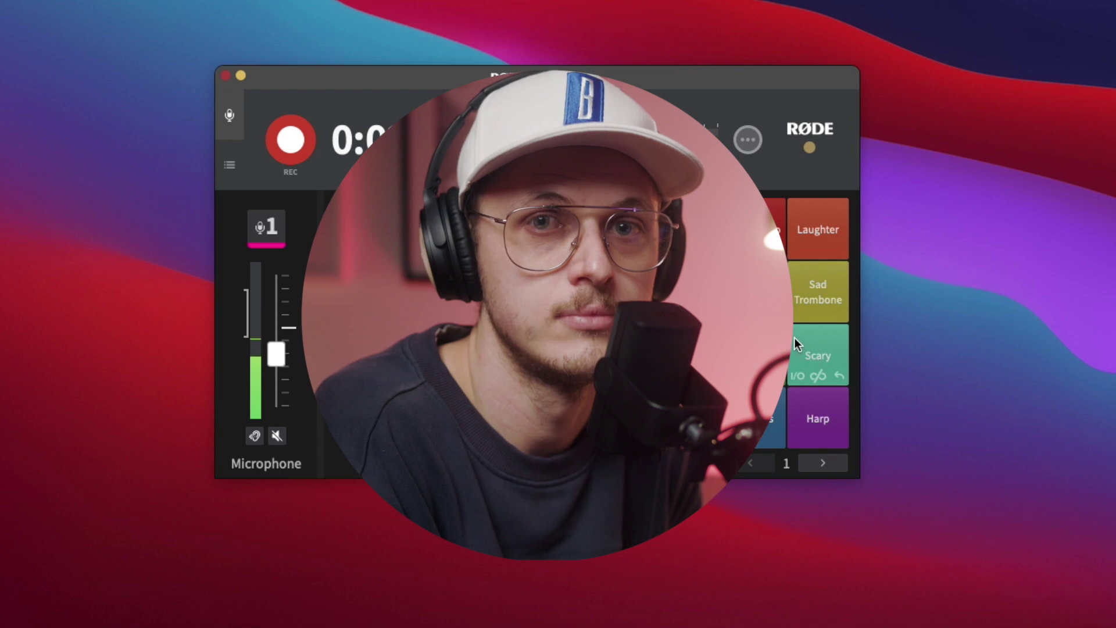
Step: Play the Crickets sound, followed by the Harp sound
left_click(772, 394)
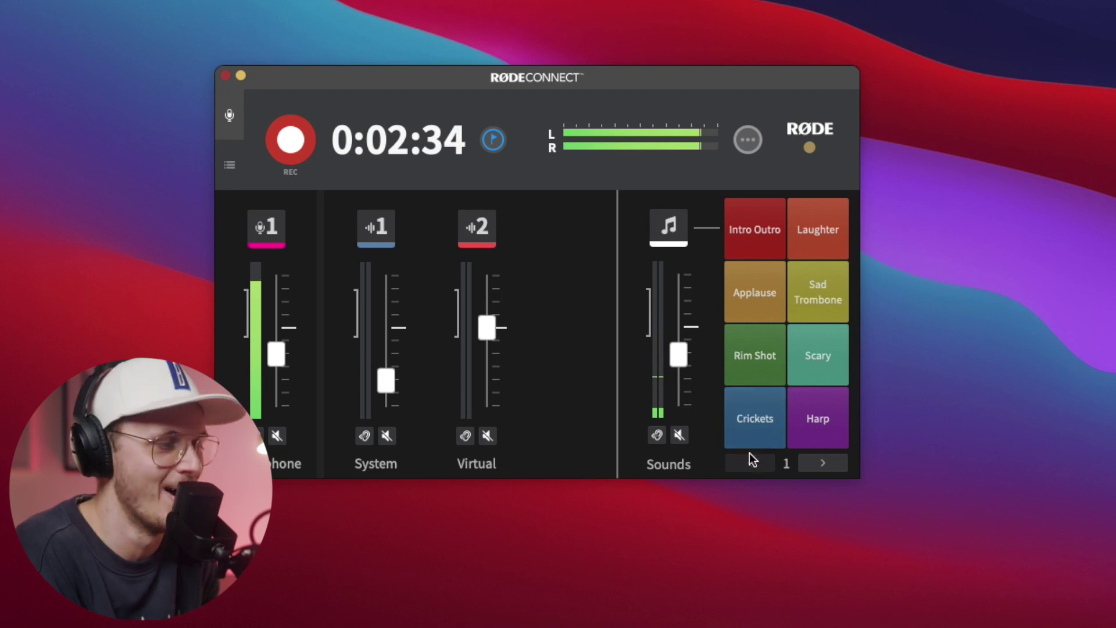
left_click(809, 414)
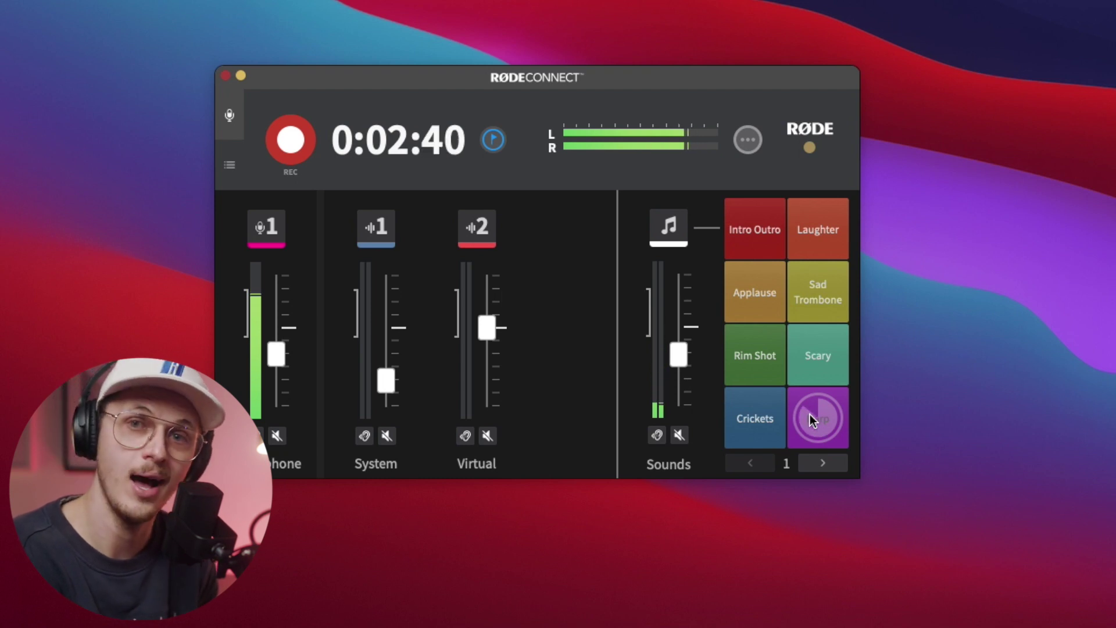
left_click(812, 418)
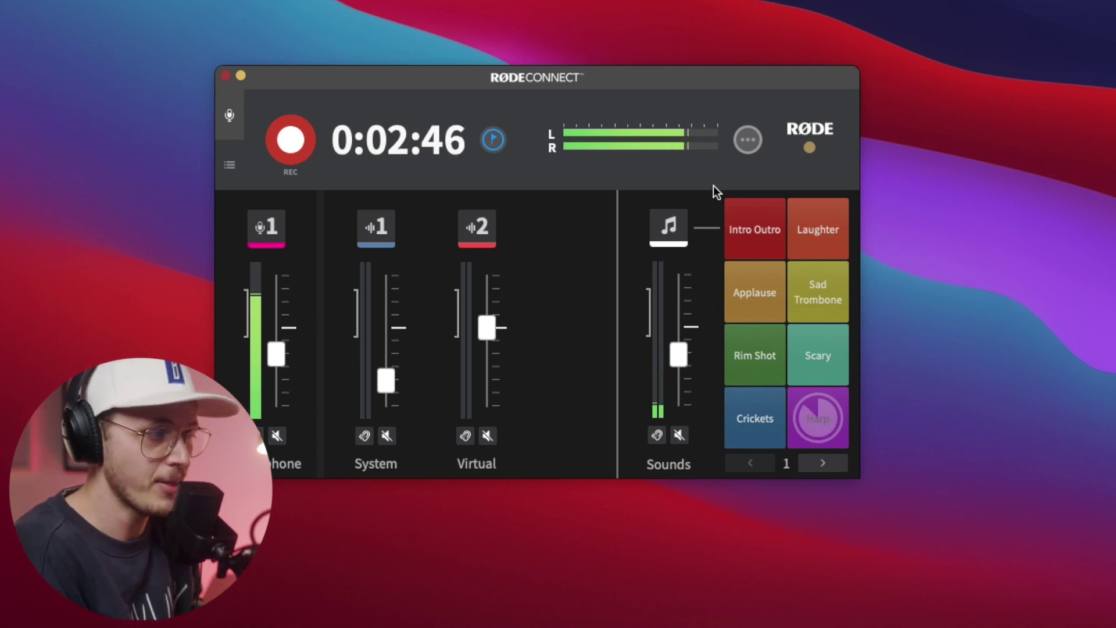
Step: Browse the sound pad banks up to bank 8 and return to bank 1
left_click(823, 462)
left_click(822, 463)
left_click(822, 462)
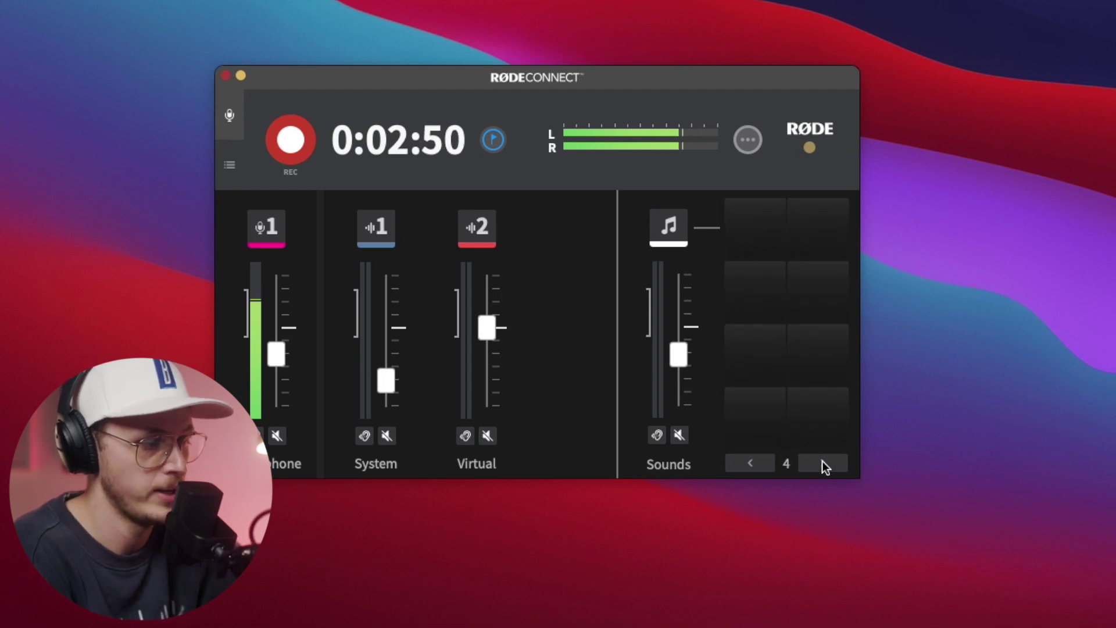
left_click(822, 463)
left_click(822, 462)
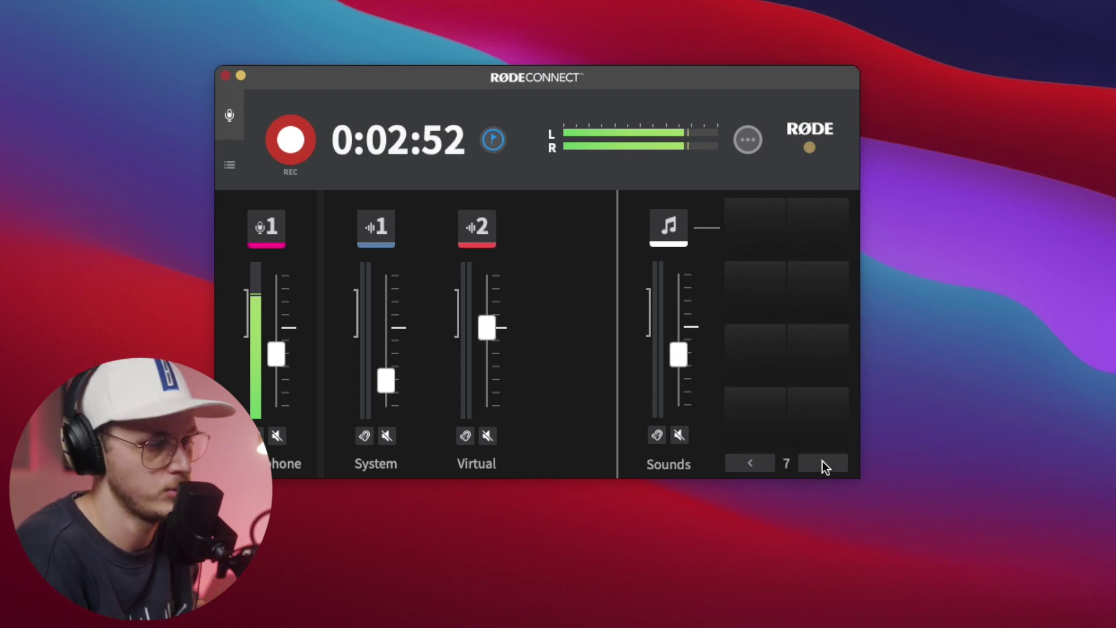
left_click(822, 462)
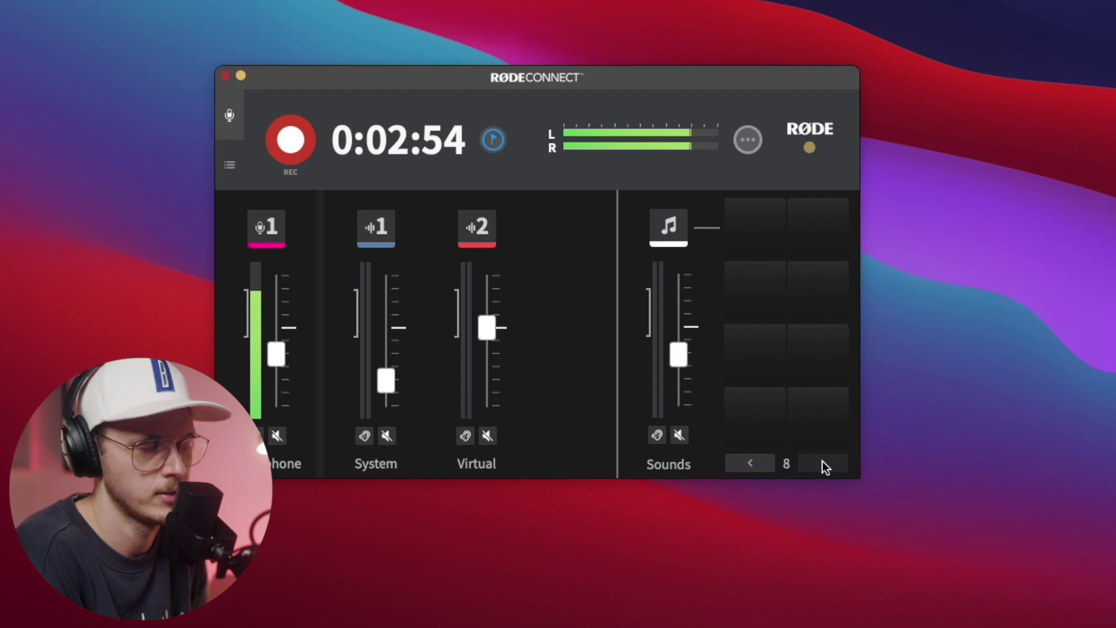
left_click(823, 462)
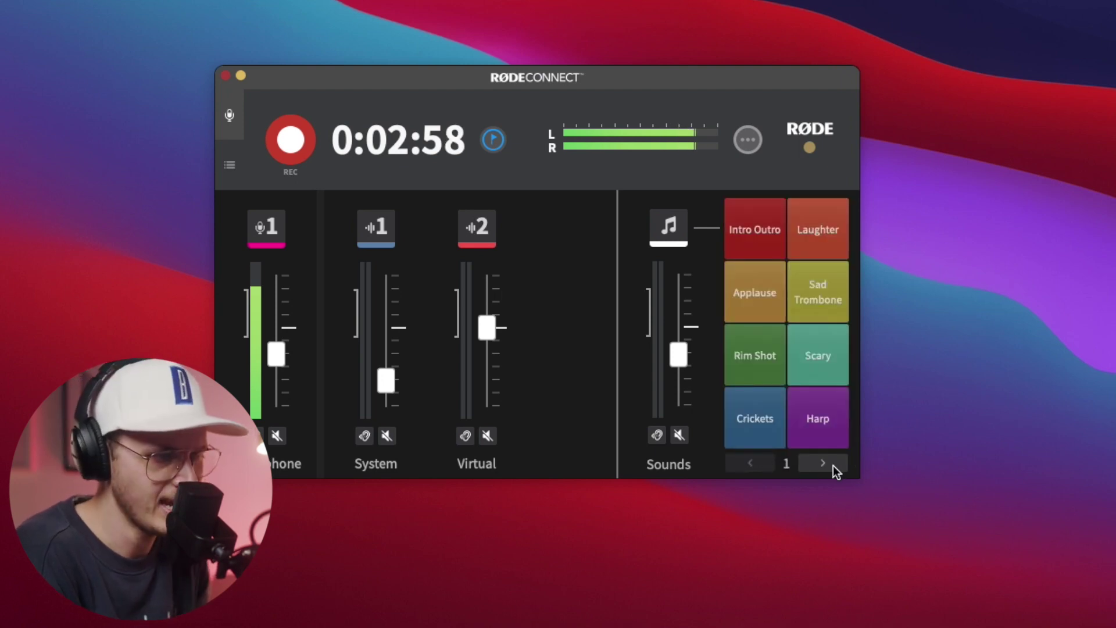
Step: Open the Harp pad's settings, try out several pad colours and restore purple
right_click(827, 421)
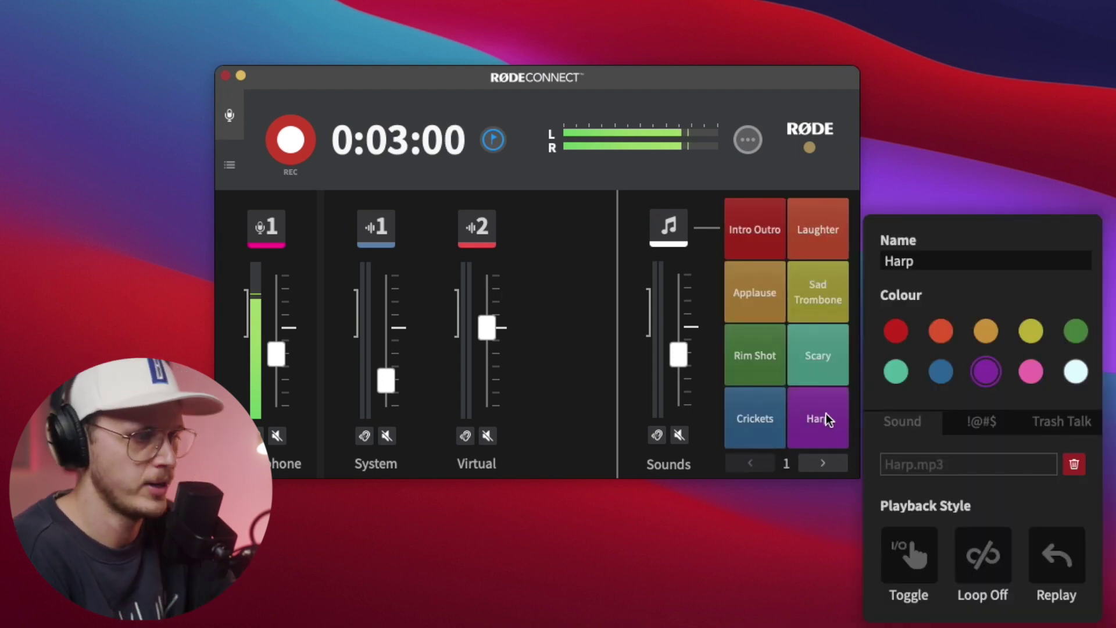
double_click(948, 260)
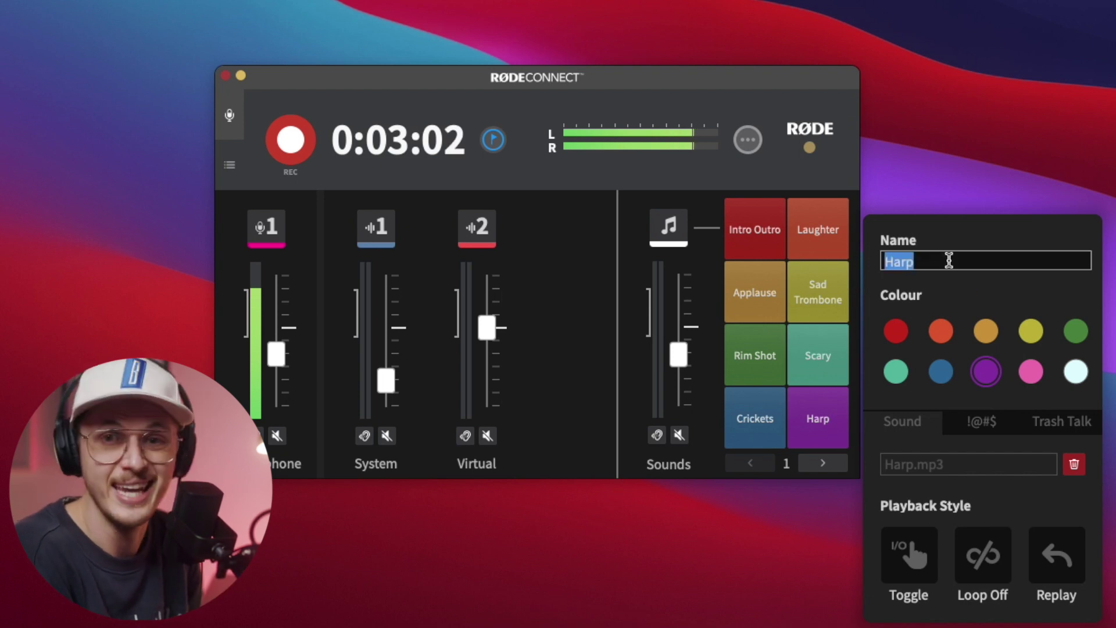
left_click(941, 330)
left_click(986, 330)
left_click(941, 371)
left_click(941, 330)
left_click(906, 332)
left_click(985, 373)
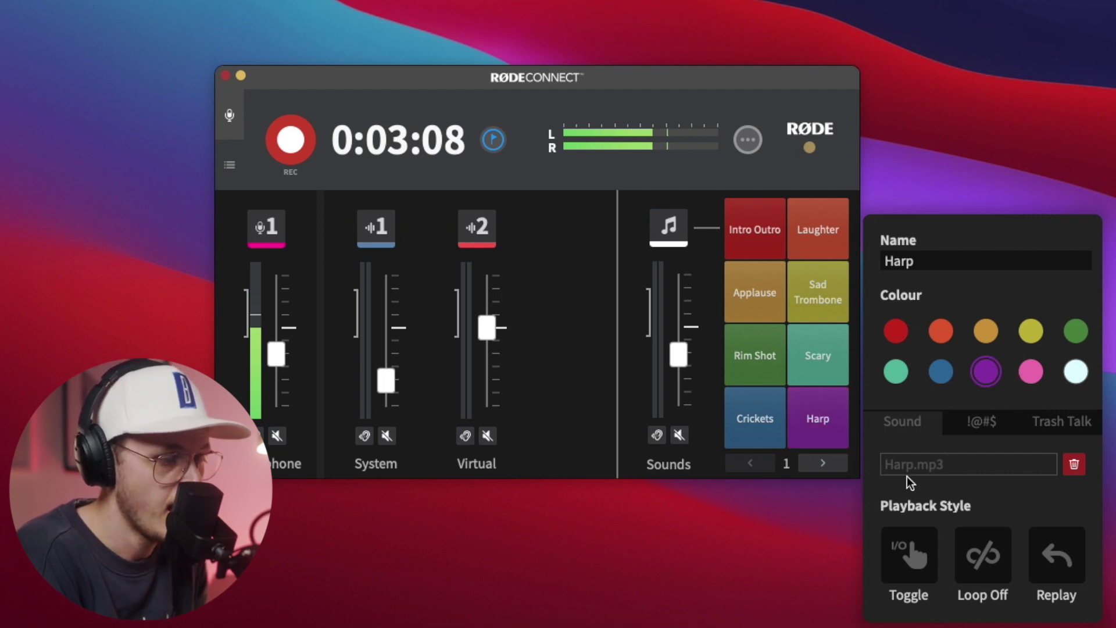
Step: Change the Harp pad to the !@#$ type with the default tone and test the bleep
left_click(986, 422)
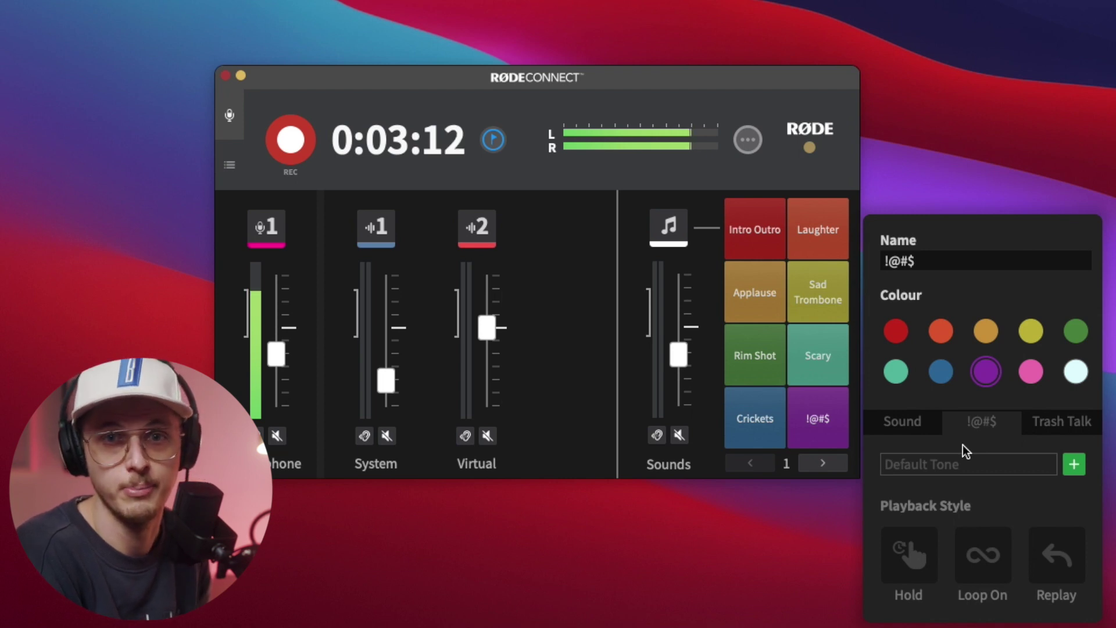
left_click(794, 411)
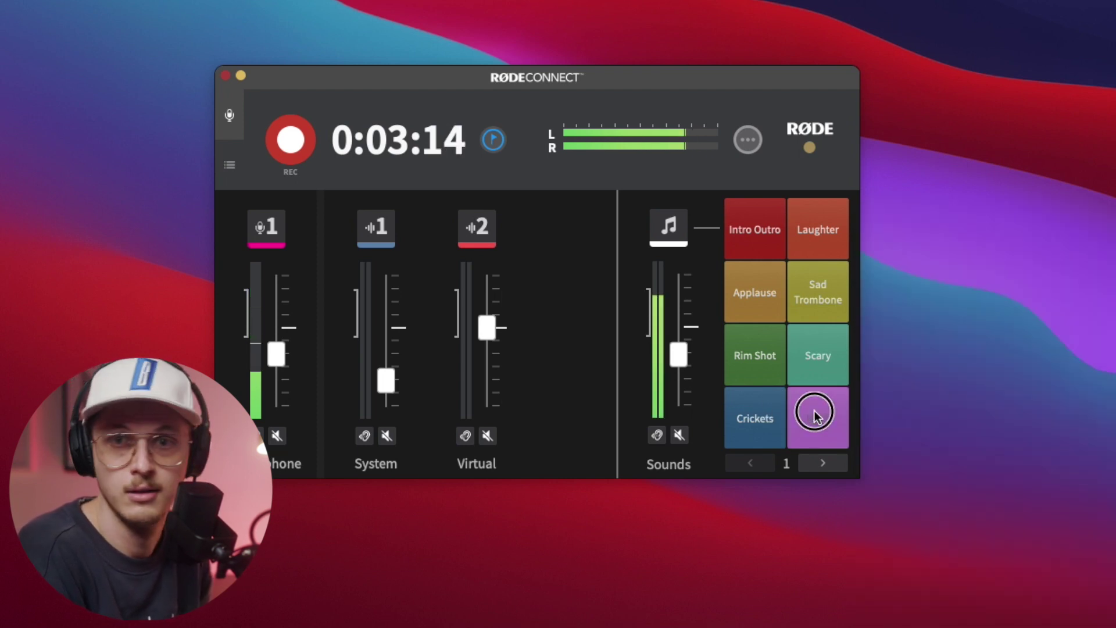
left_click(817, 409)
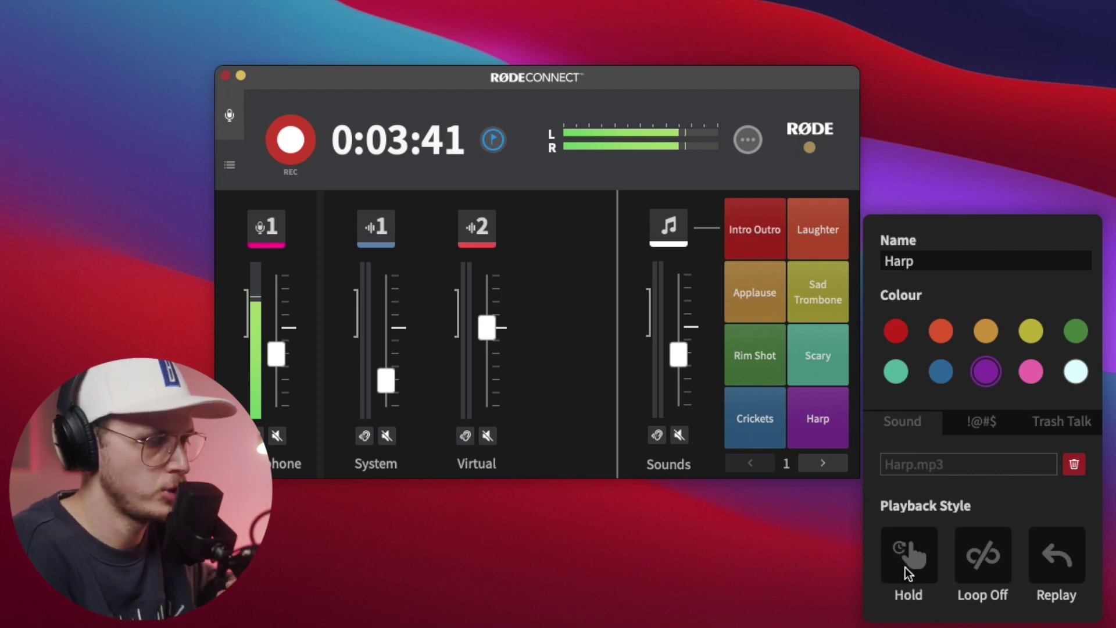
Step: Close the Harp pad's settings and test its sound twice in the Hold playback style
left_click(722, 439)
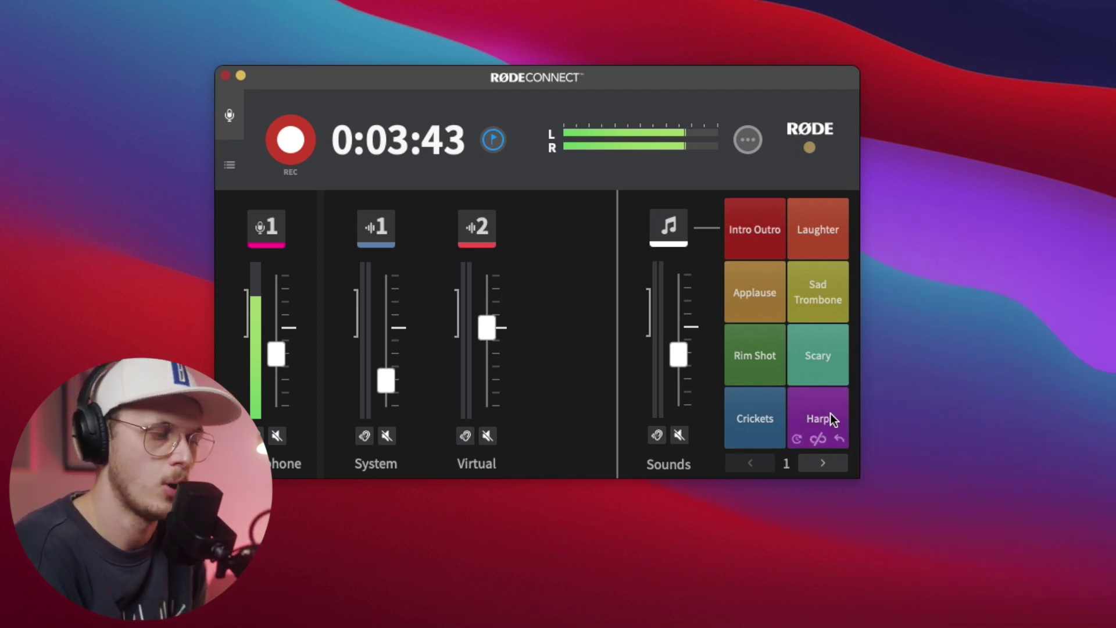
left_click(831, 414)
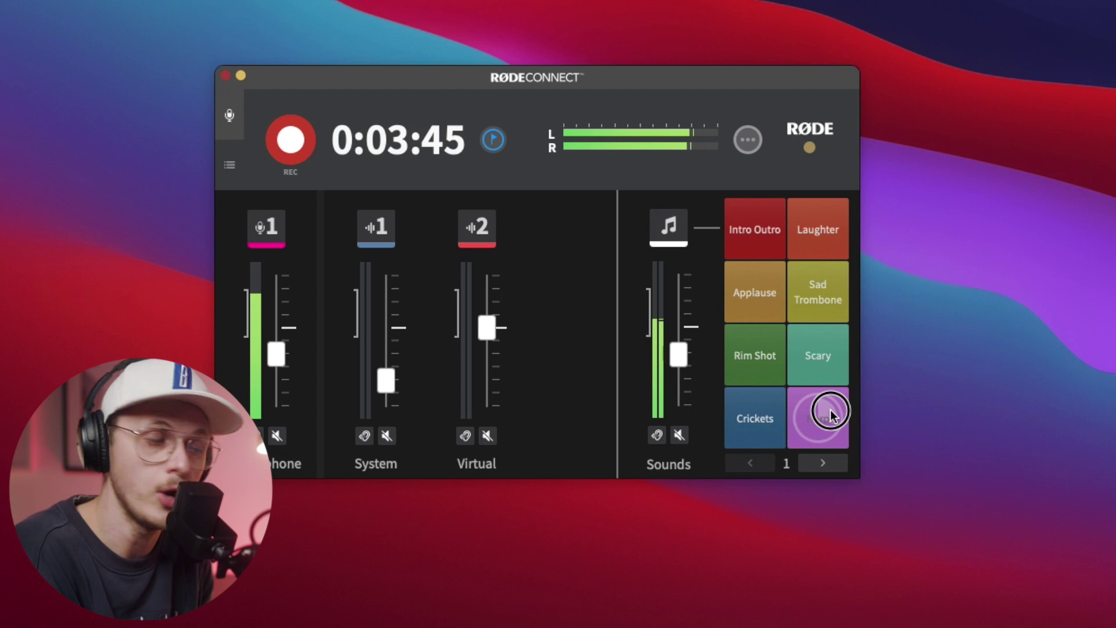
left_click(831, 414)
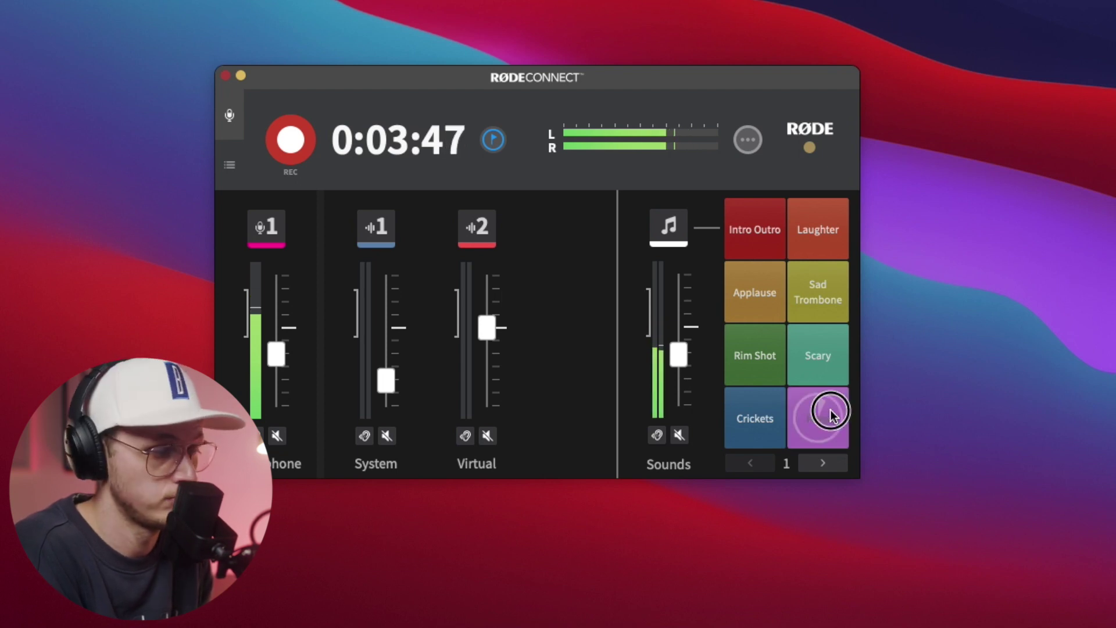
Step: Switch the Harp pad from Hold to the single-play style (1) and test its sound
right_click(830, 410)
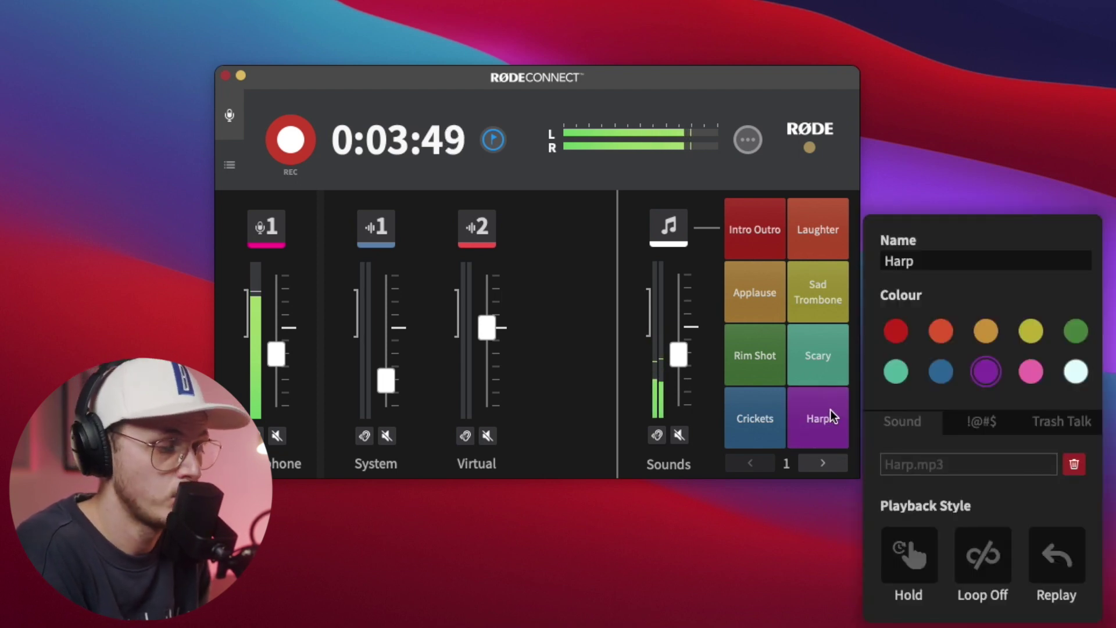
left_click(712, 428)
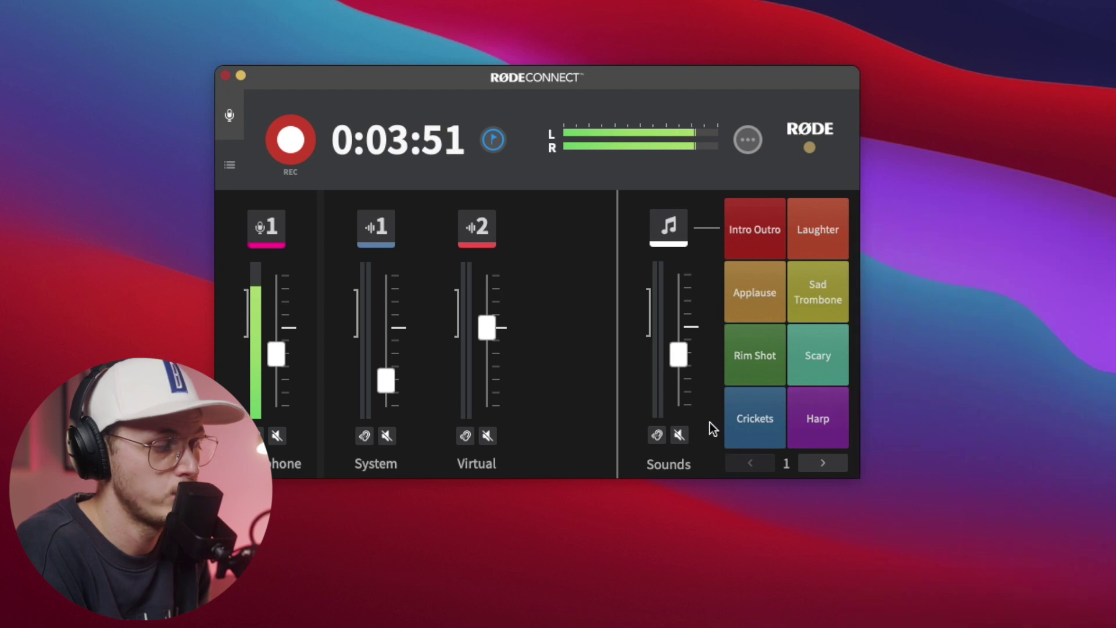
left_click(835, 414)
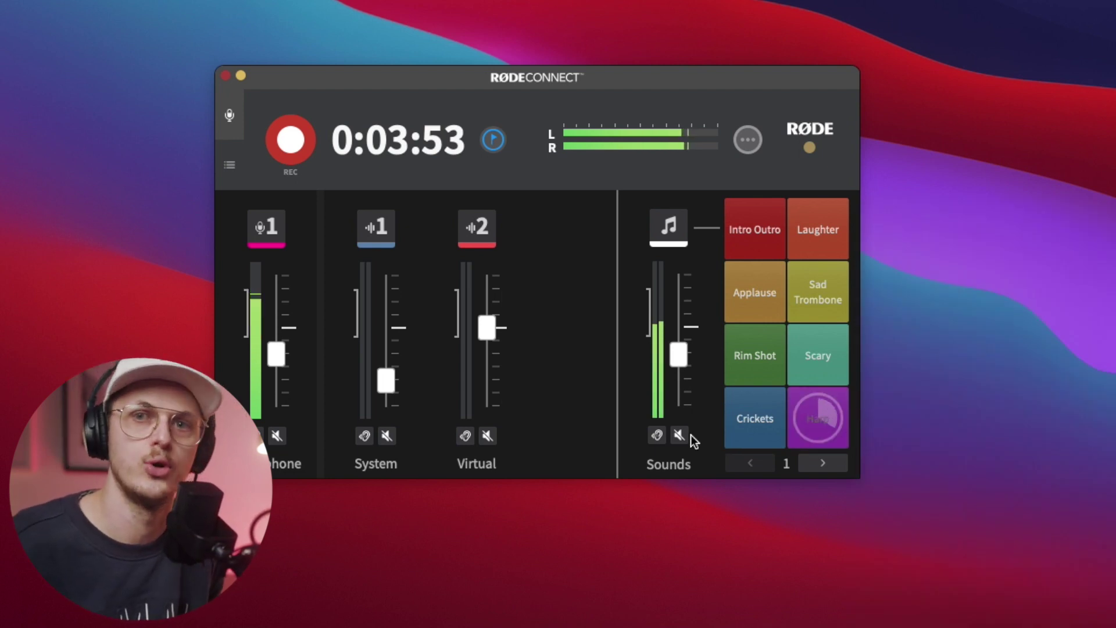
left_click(822, 415)
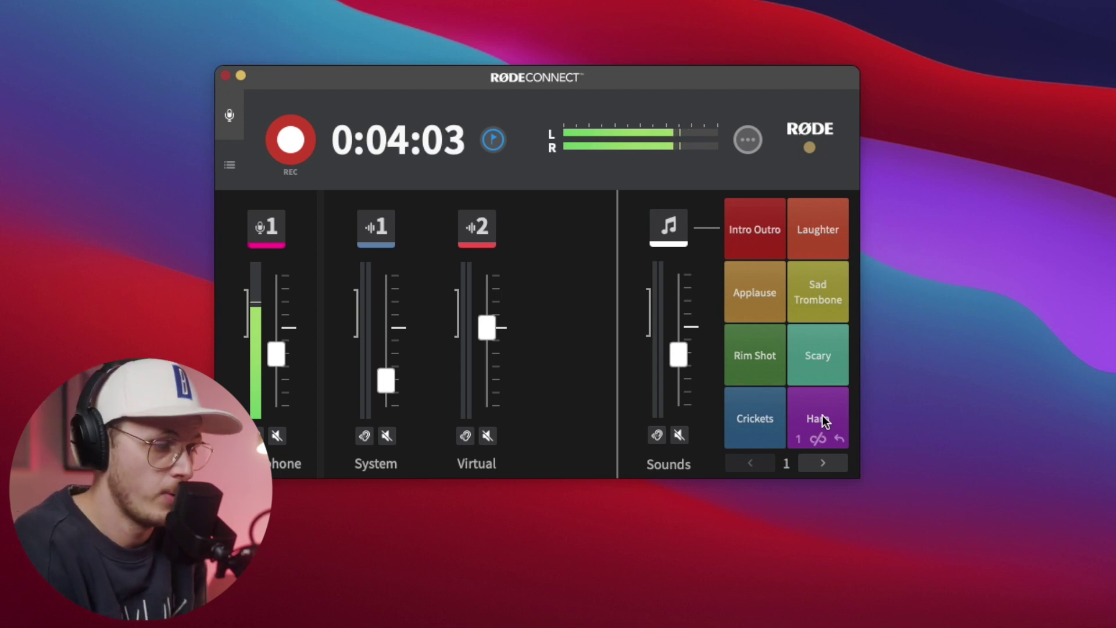
Step: Set the Harp pad's playback style to Toggle and start its sound to test it
right_click(823, 424)
left_click(924, 552)
left_click(710, 382)
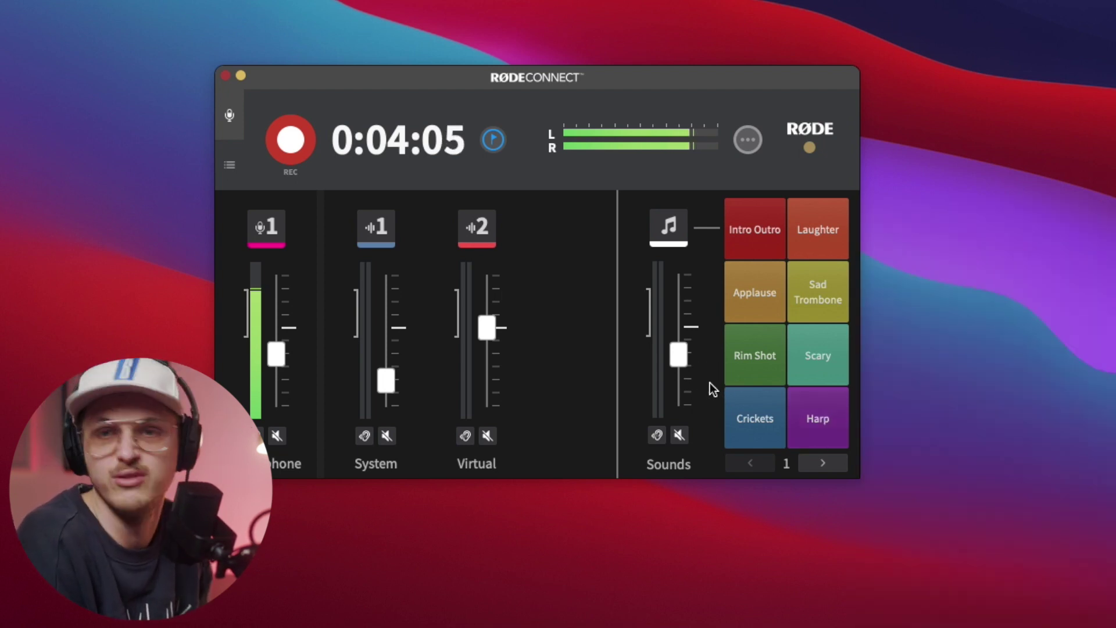
left_click(822, 414)
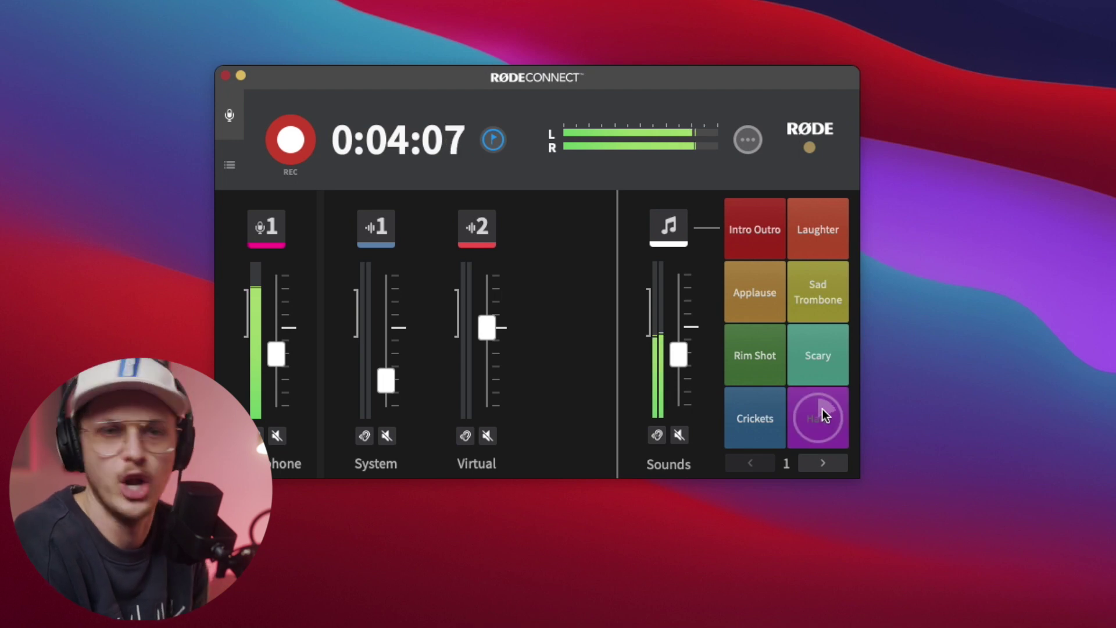
Step: Try the Continue option for the Harp pad, switch back to Replay, and turn its loop on
right_click(822, 409)
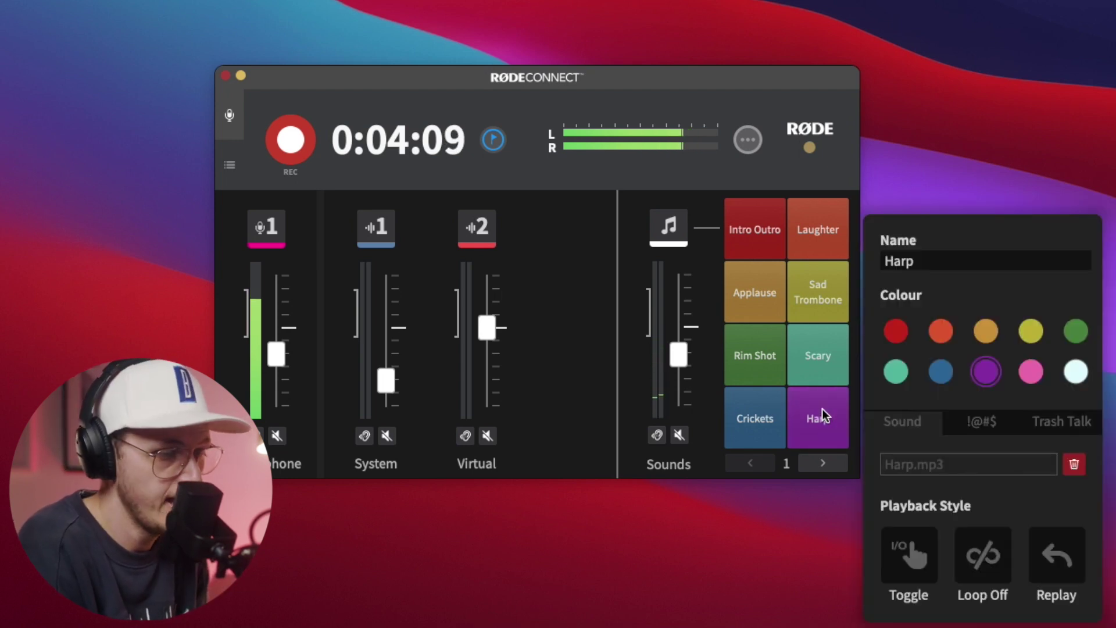
left_click(1051, 561)
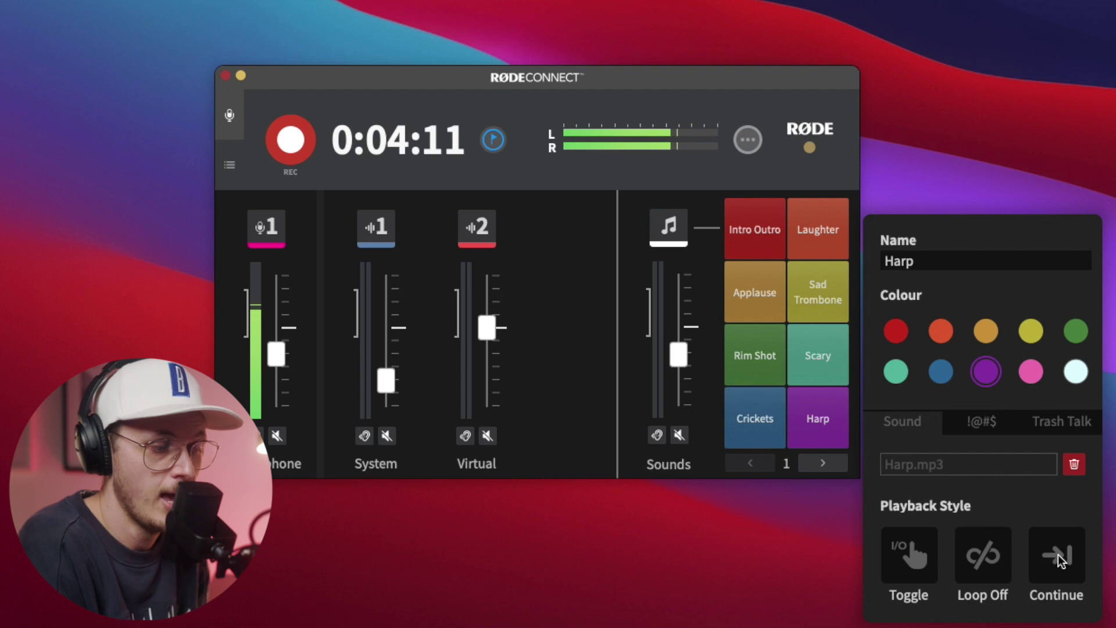
left_click(1058, 559)
left_click(991, 548)
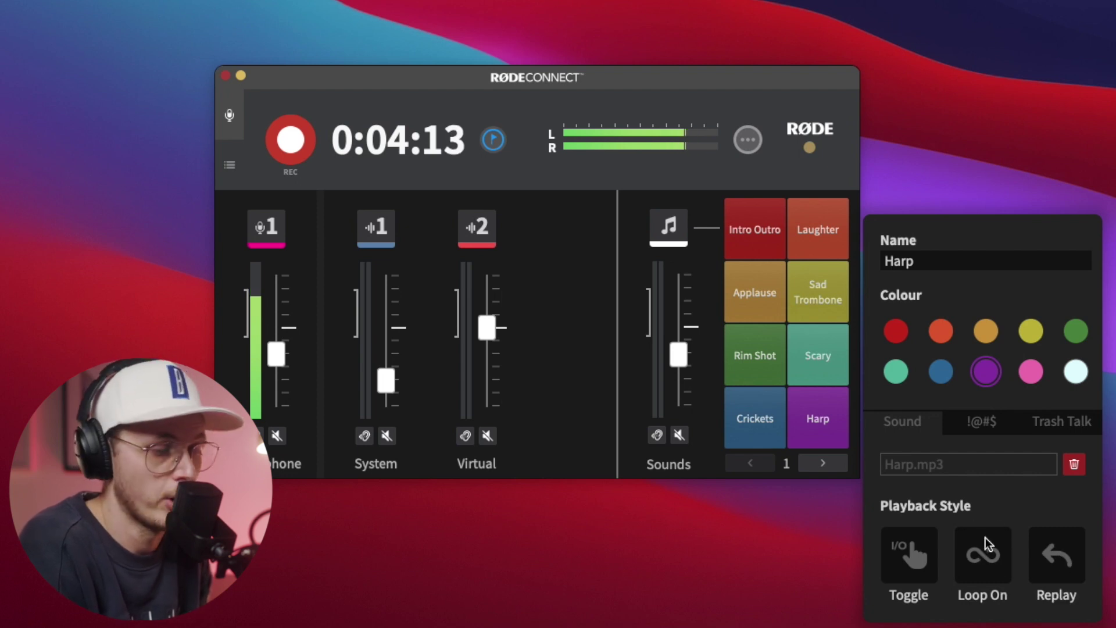
Step: Leave the Harp pad's settings, go to page 2 of the sound pads and start the Artlist pad's music
left_click(992, 546)
left_click(822, 463)
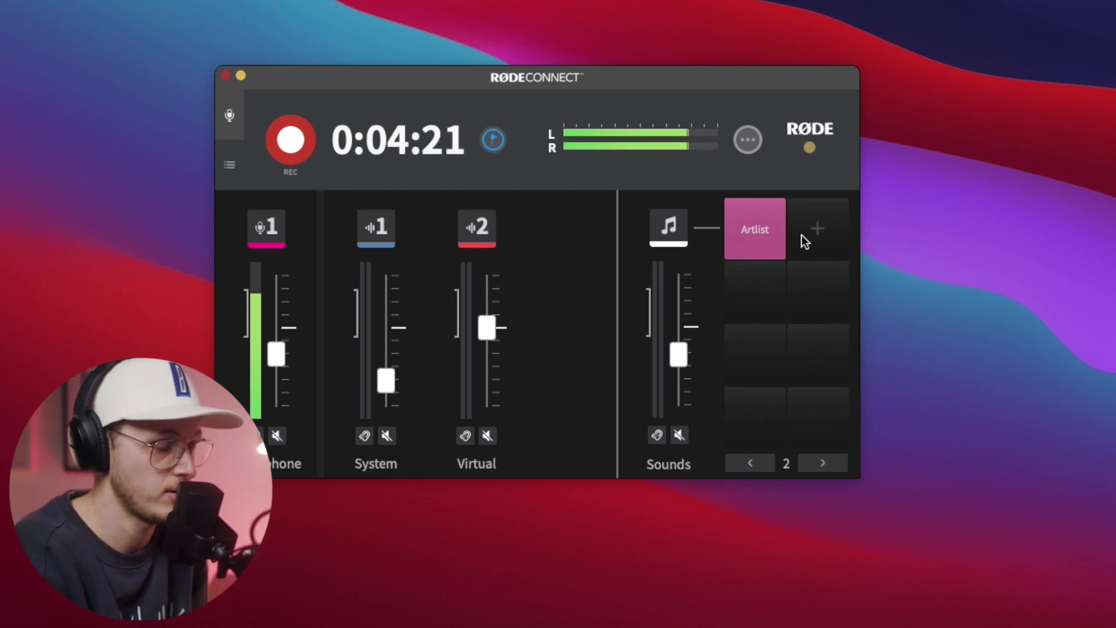
mouse_move(753, 218)
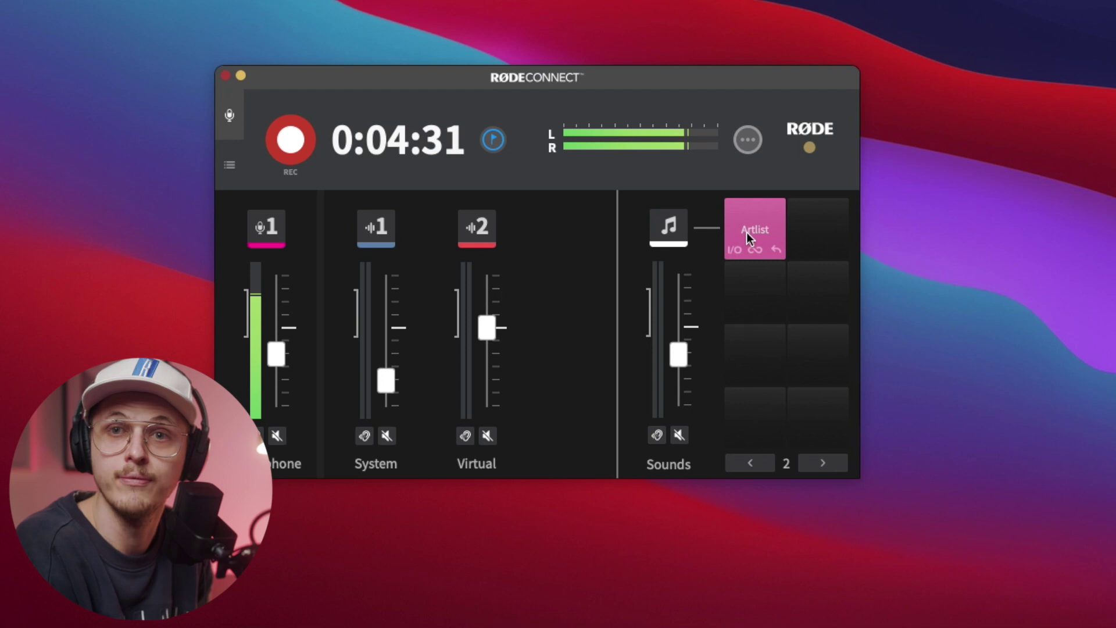
left_click(762, 219)
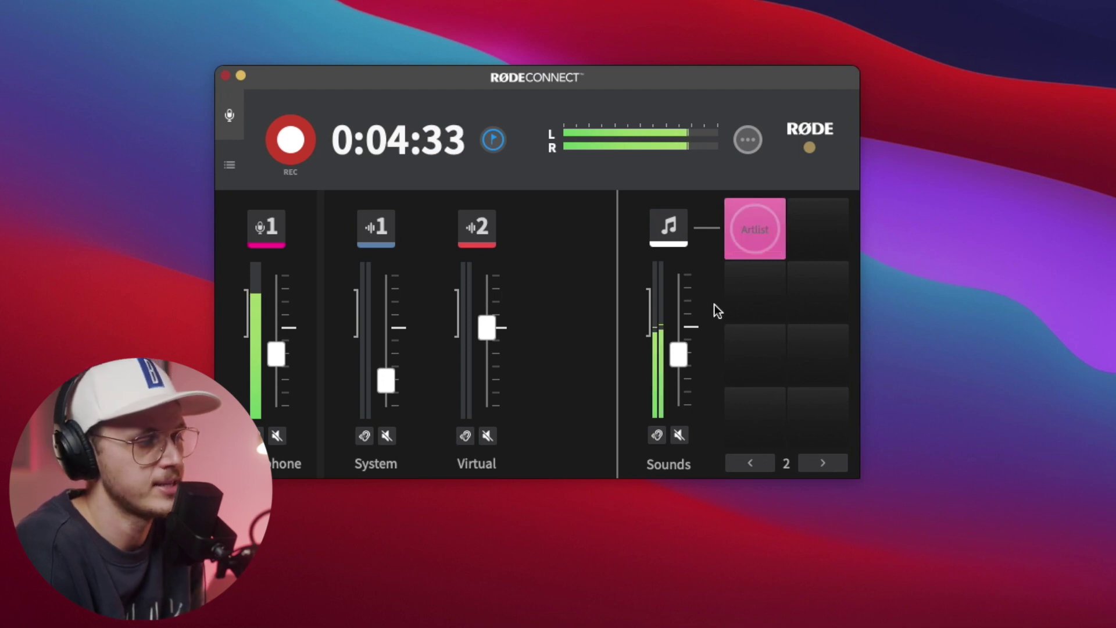
Step: Lower the Sounds channel's volume fader in small adjustments while the Artlist music plays
left_click(678, 356)
left_click_drag(679, 358, 677, 379)
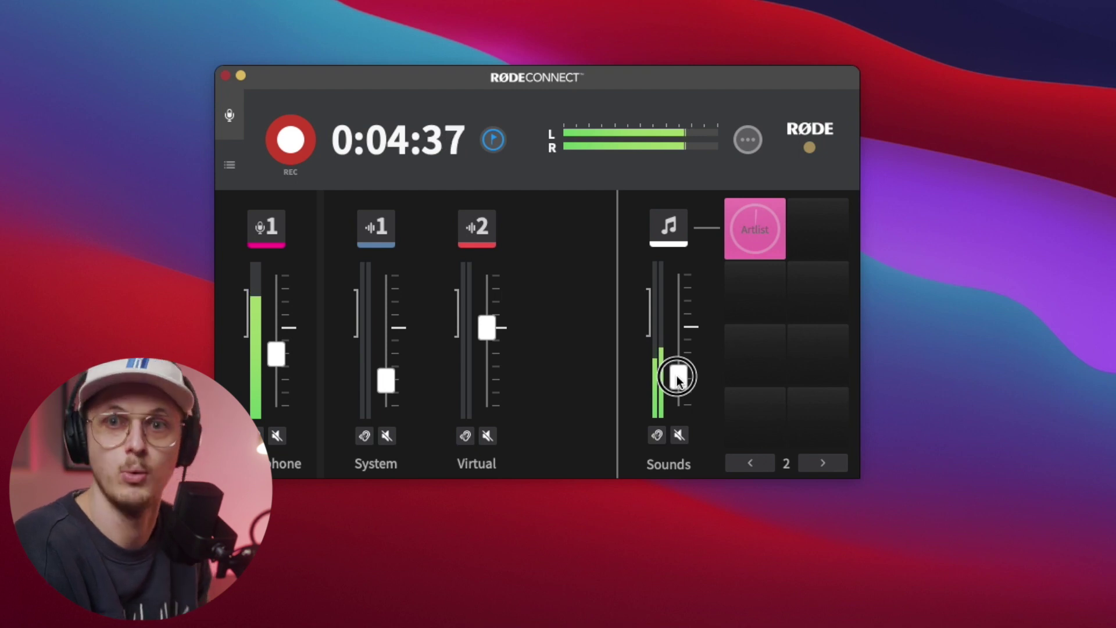
left_click_drag(678, 379, 678, 378)
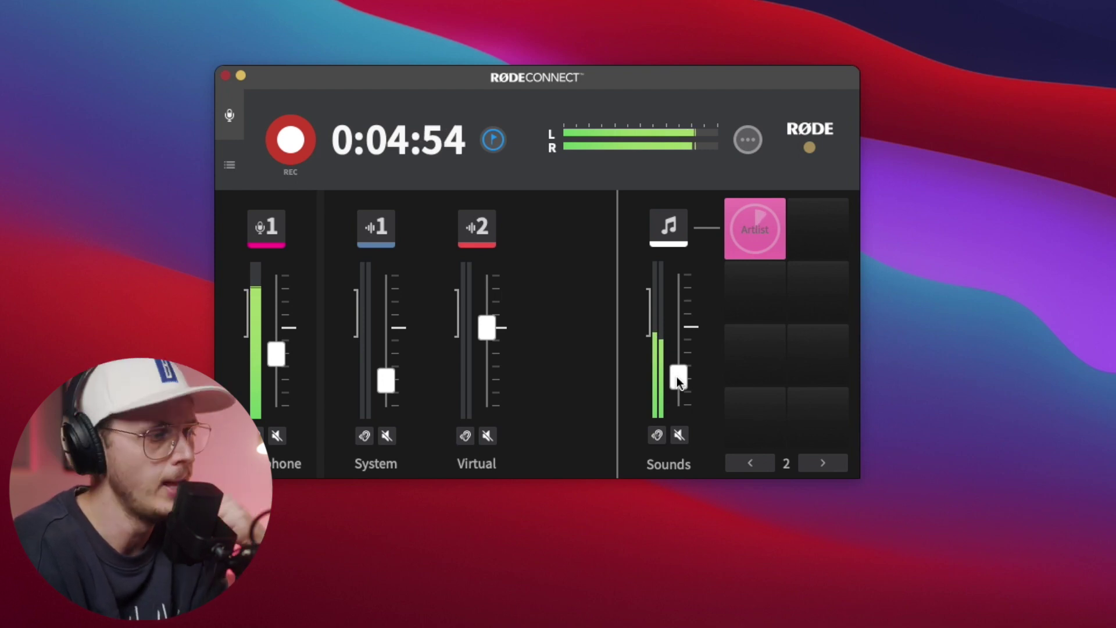
left_click_drag(677, 376, 678, 384)
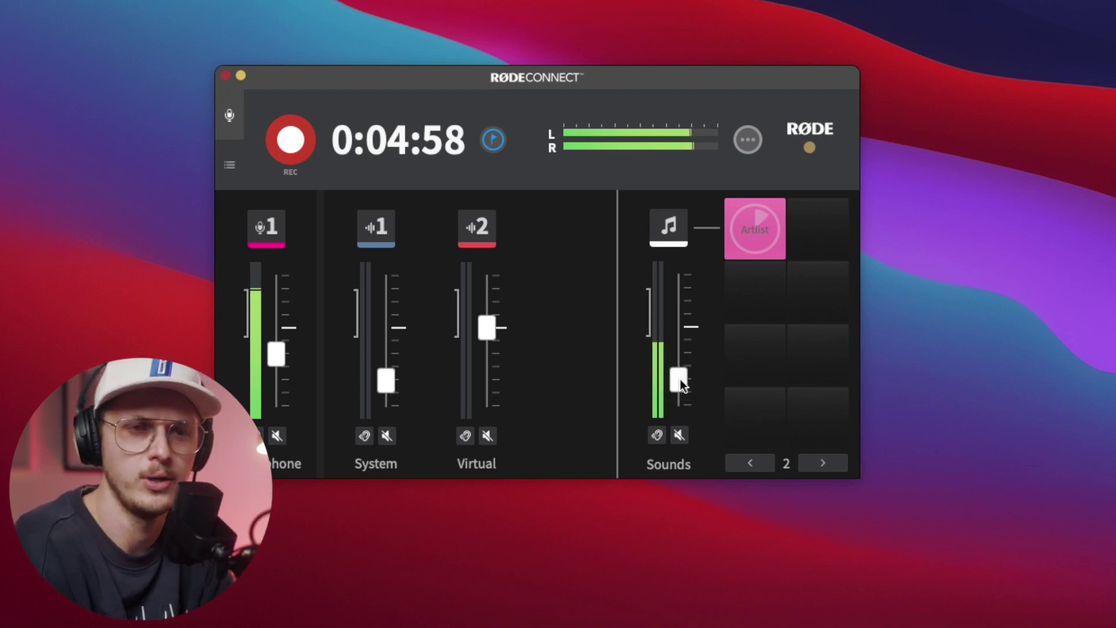
left_click_drag(680, 379, 685, 381)
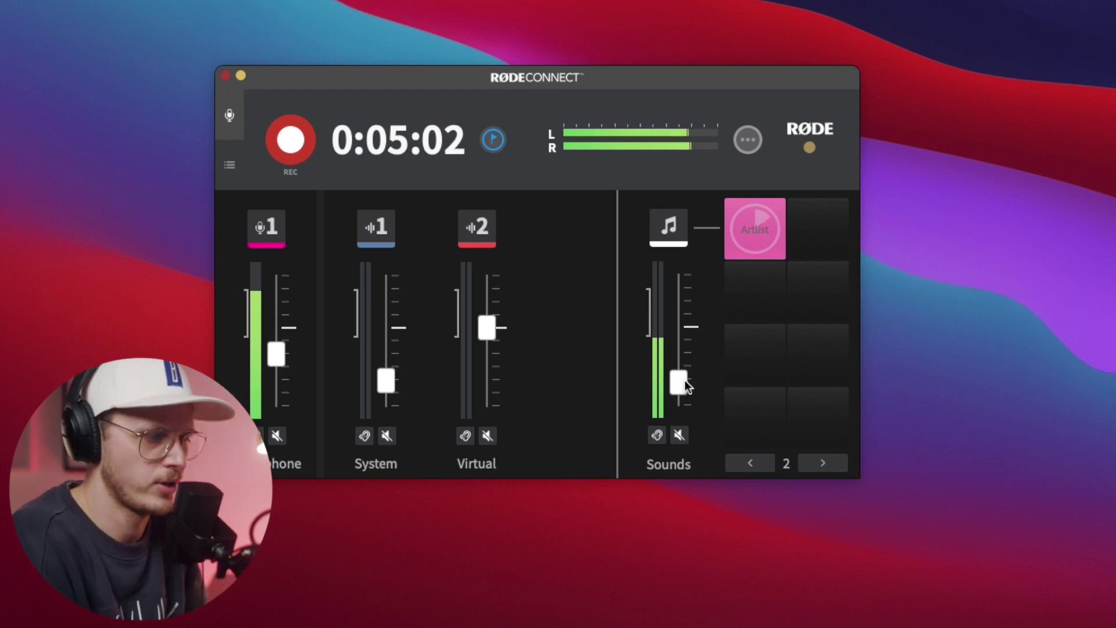
Step: Check the Artlist pad's settings, close them and return to page 1 of the sound pads
right_click(760, 213)
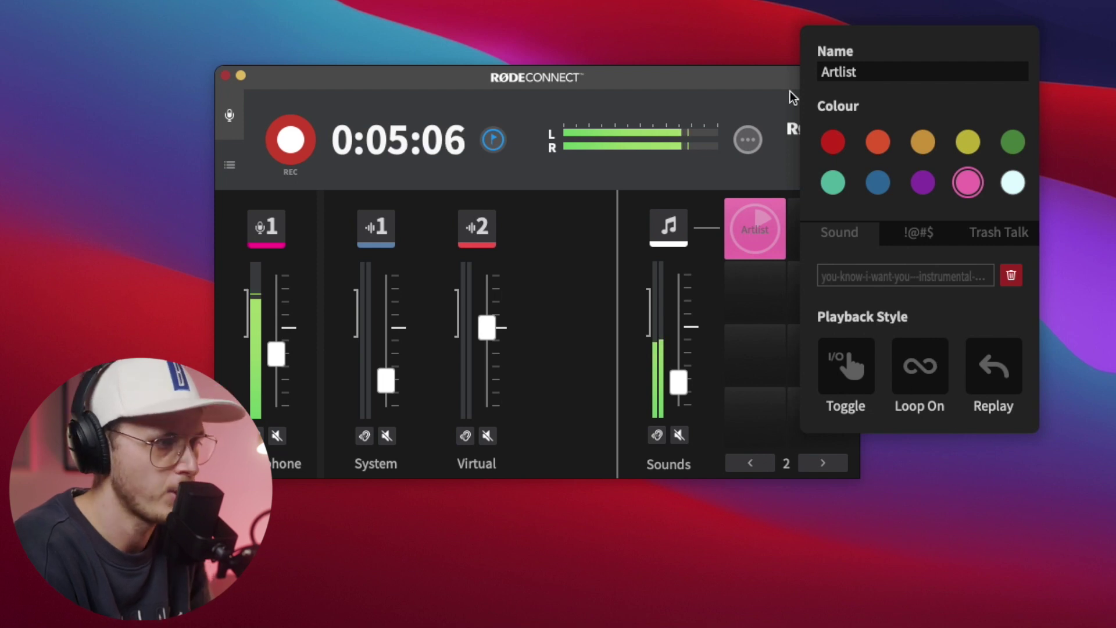
left_click(750, 99)
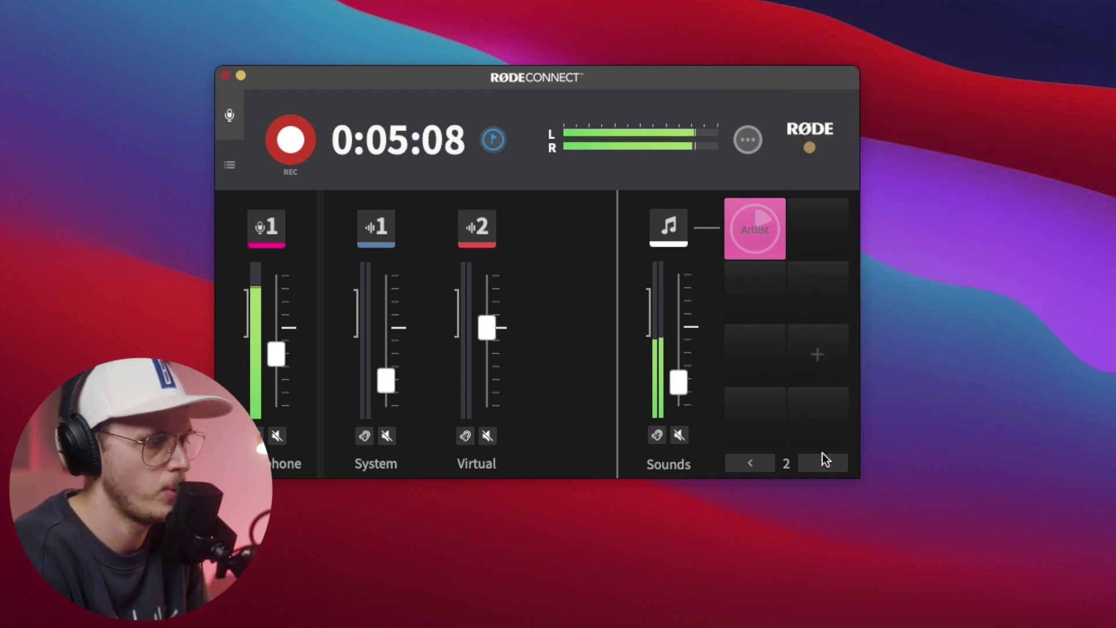
left_click(767, 464)
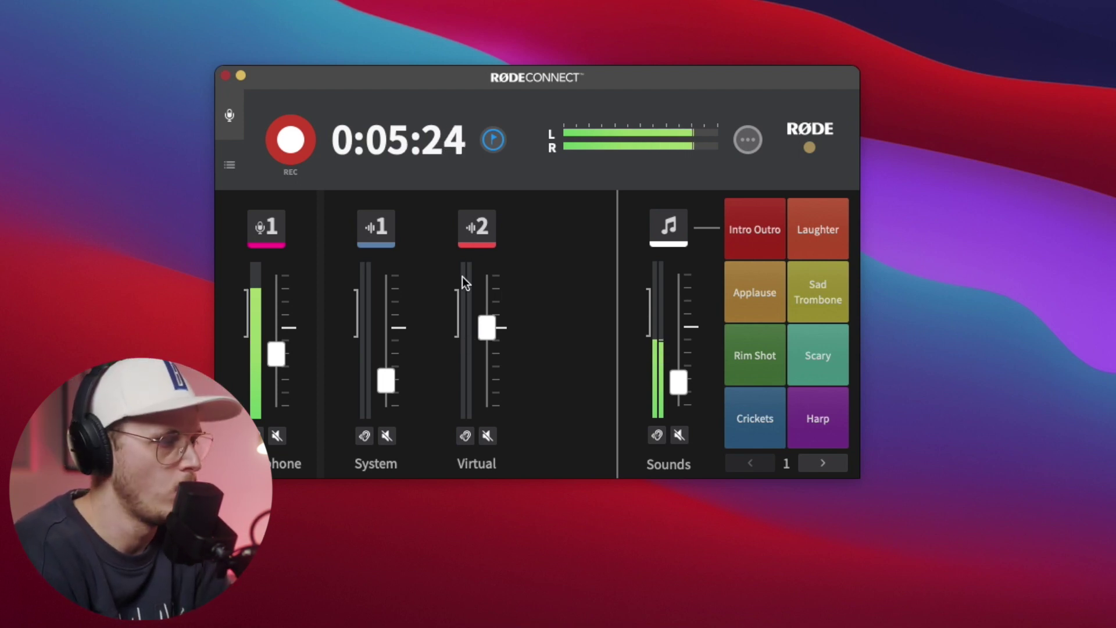
left_click_drag(477, 343, 511, 327)
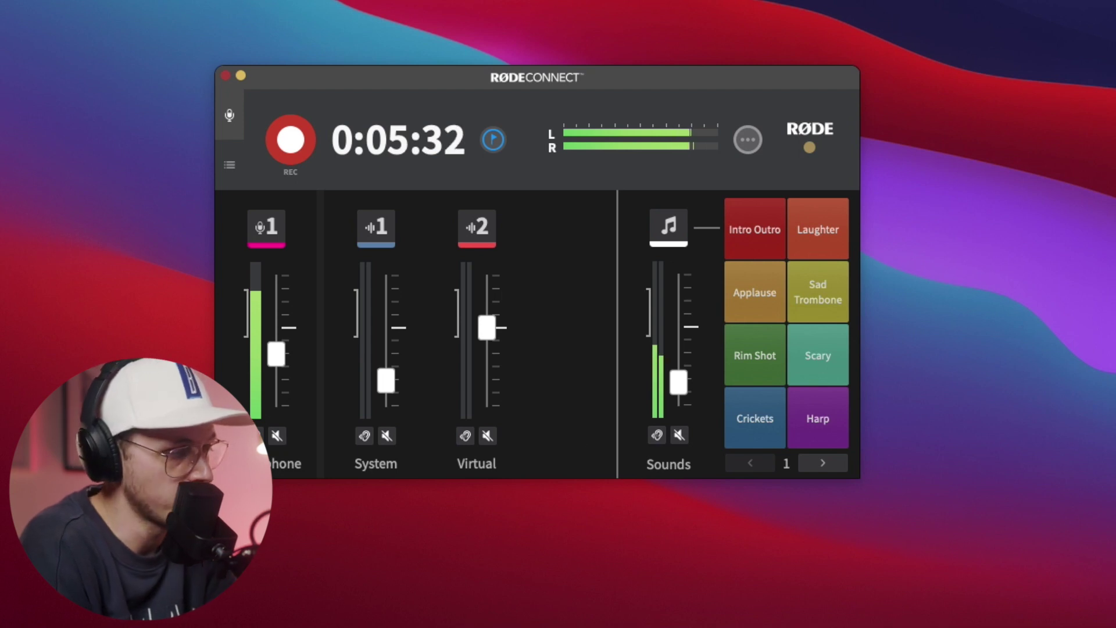
Step: Switch solo listening on and off for the Microphone, Virtual and Sounds channels in turn
left_click(256, 437)
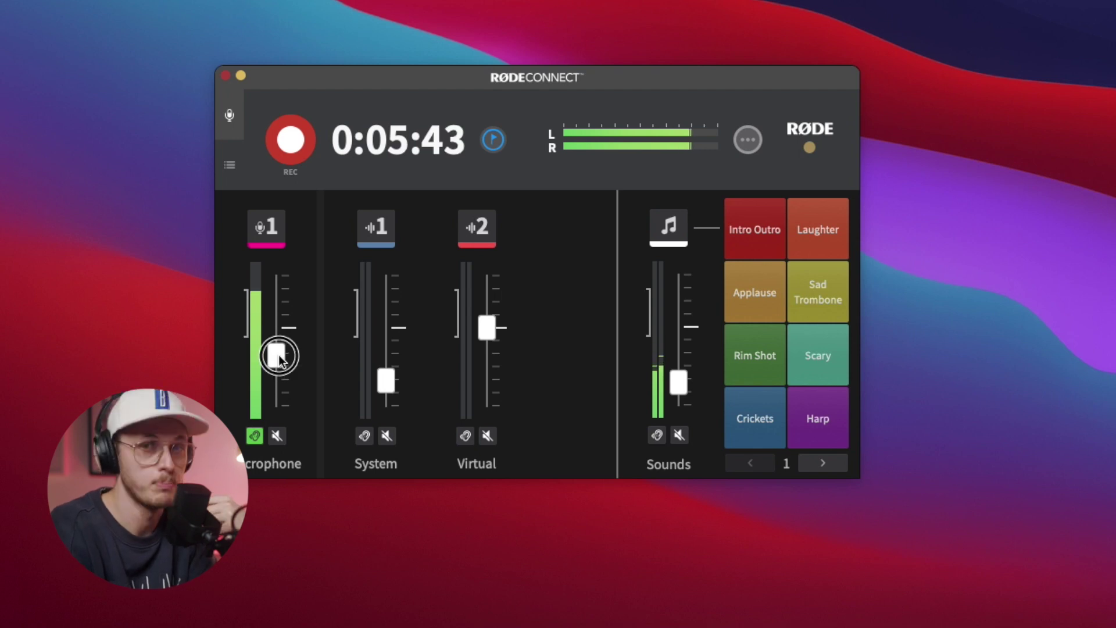
left_click(254, 436)
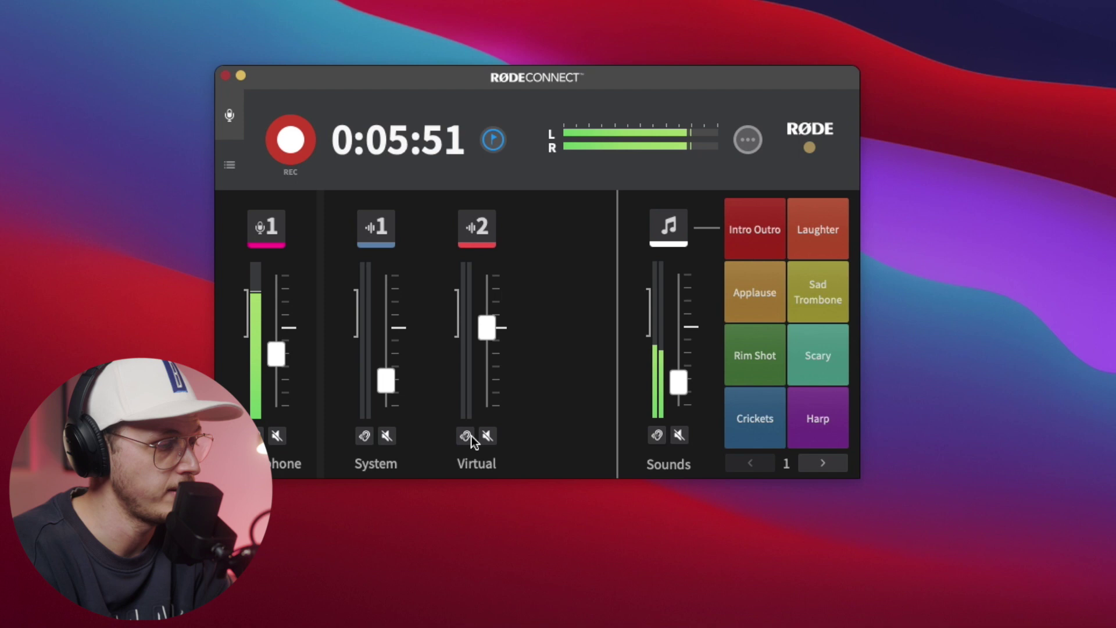
left_click(466, 436)
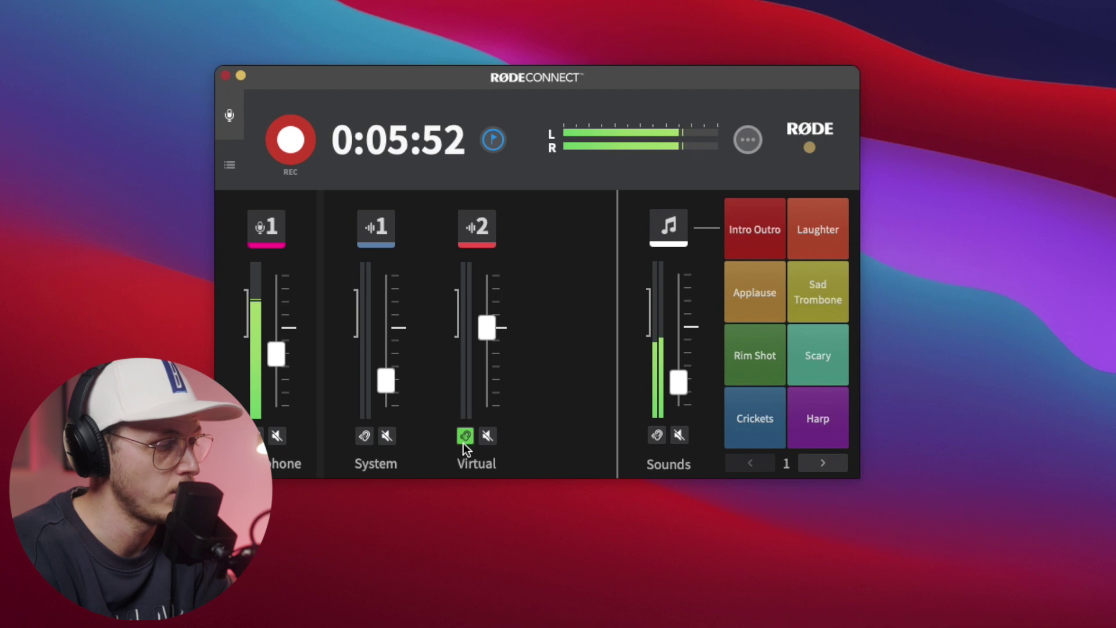
left_click(465, 437)
left_click(655, 436)
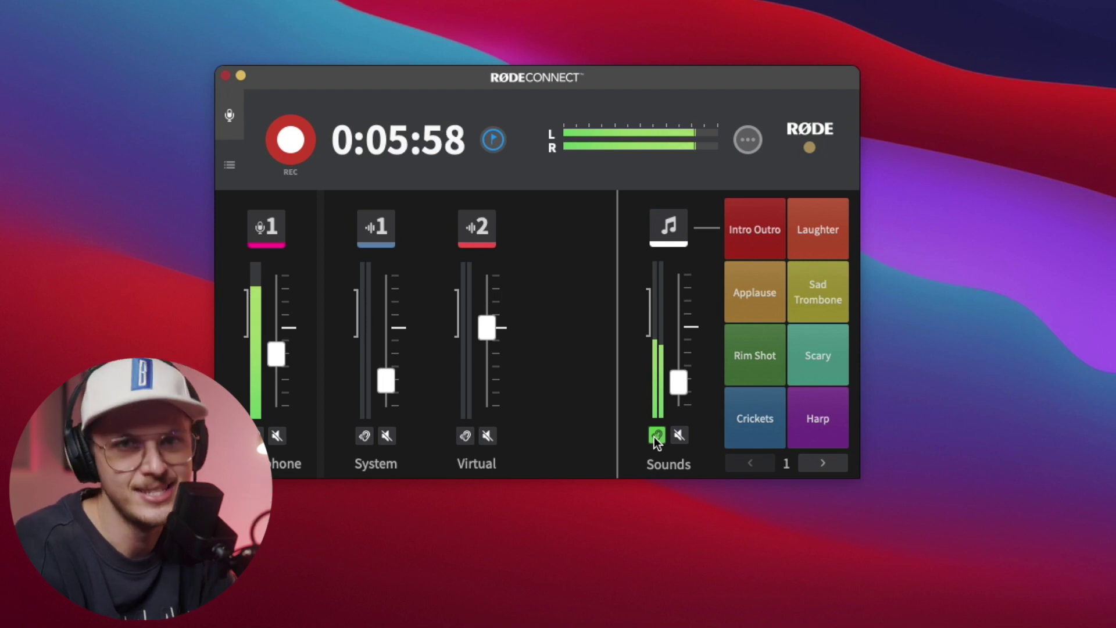
left_click(656, 437)
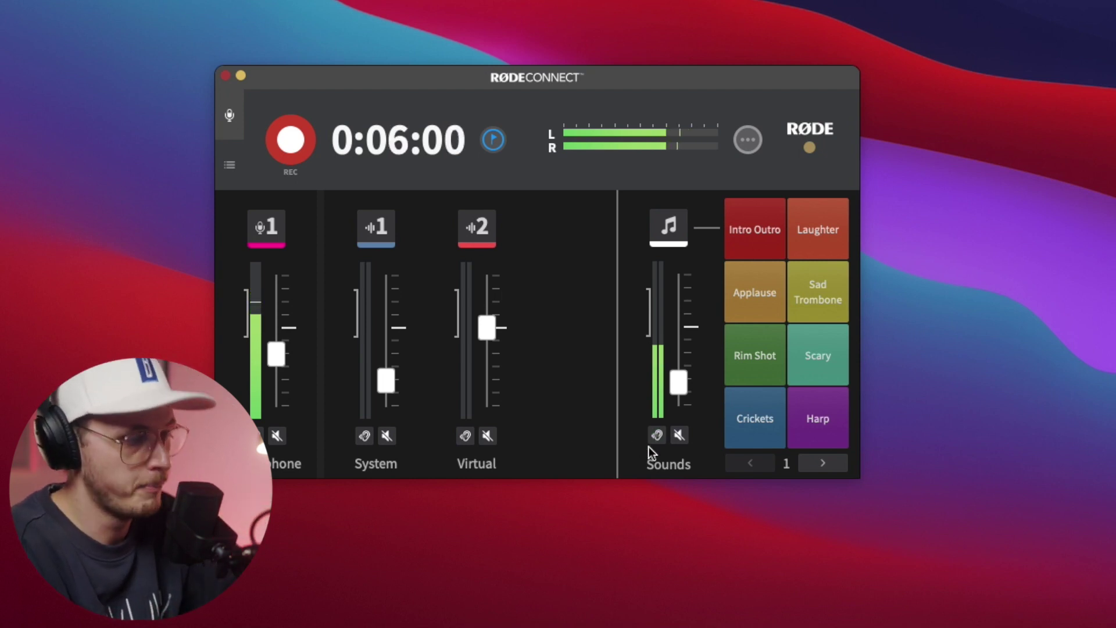